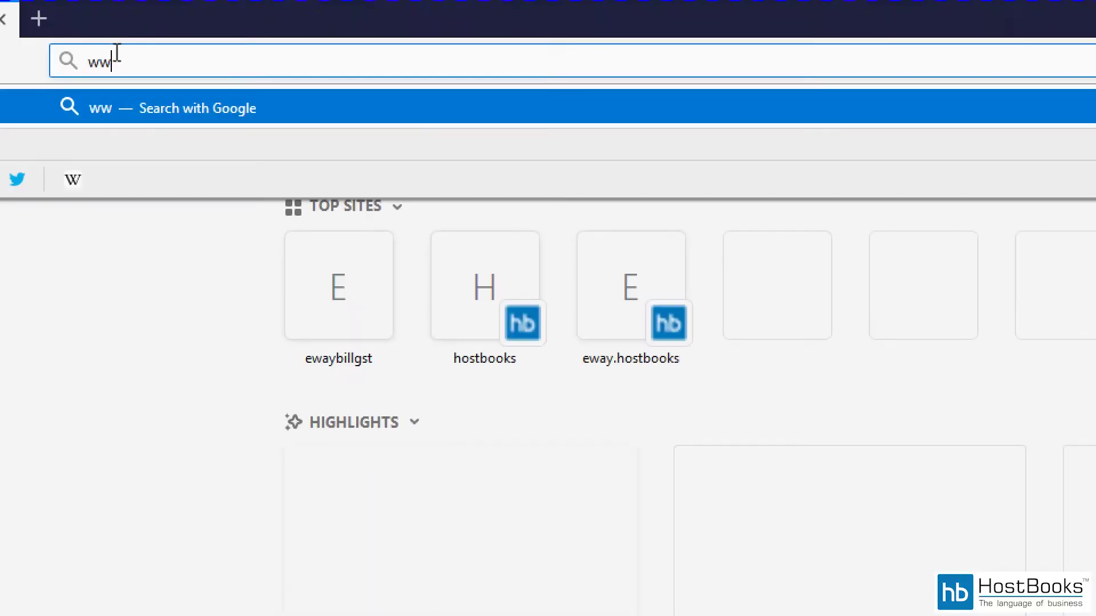
{"action": "type", "text": "w.hostbooks."}
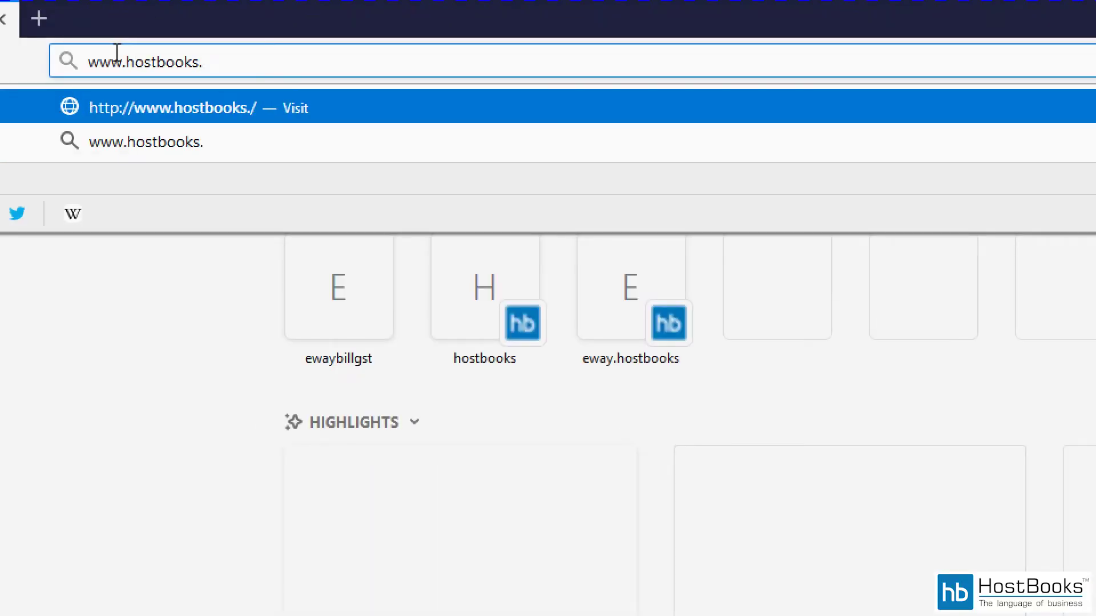
{"action": "type", "text": "com"}
{"action": "key", "text": "Return"}
{"action": "scroll", "coordinate": [361, 135], "scroll_direction": "down", "scroll_amount": 7}
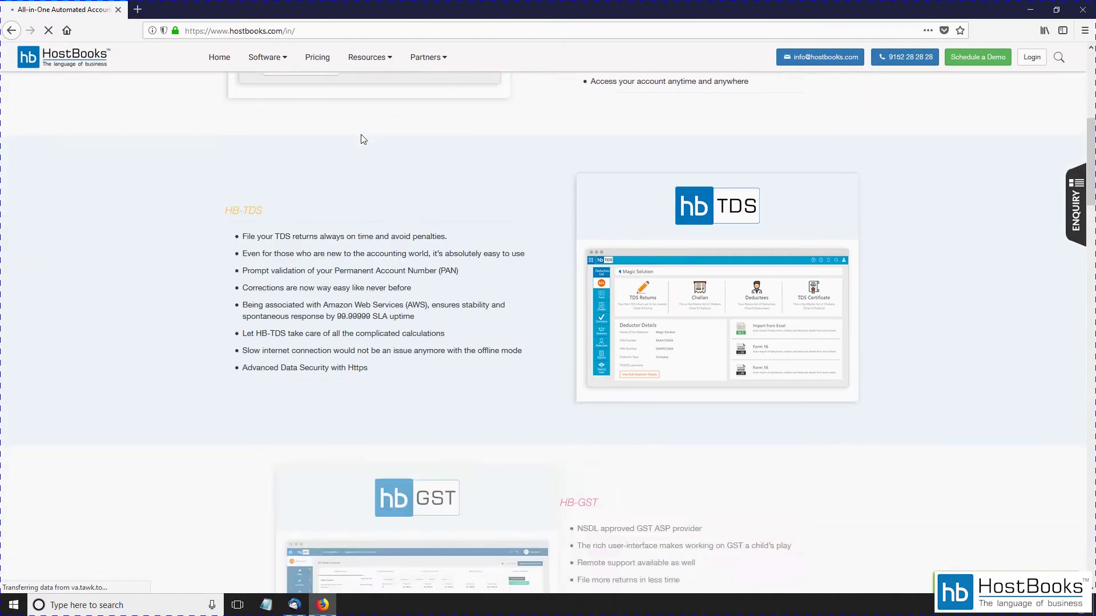
Step: Go to the e-Way Bill product page under Software and start creating an HB-Eway Bill account
{"action": "scroll", "coordinate": [361, 138], "scroll_direction": "up", "scroll_amount": 7}
{"action": "left_click", "coordinate": [253, 63]}
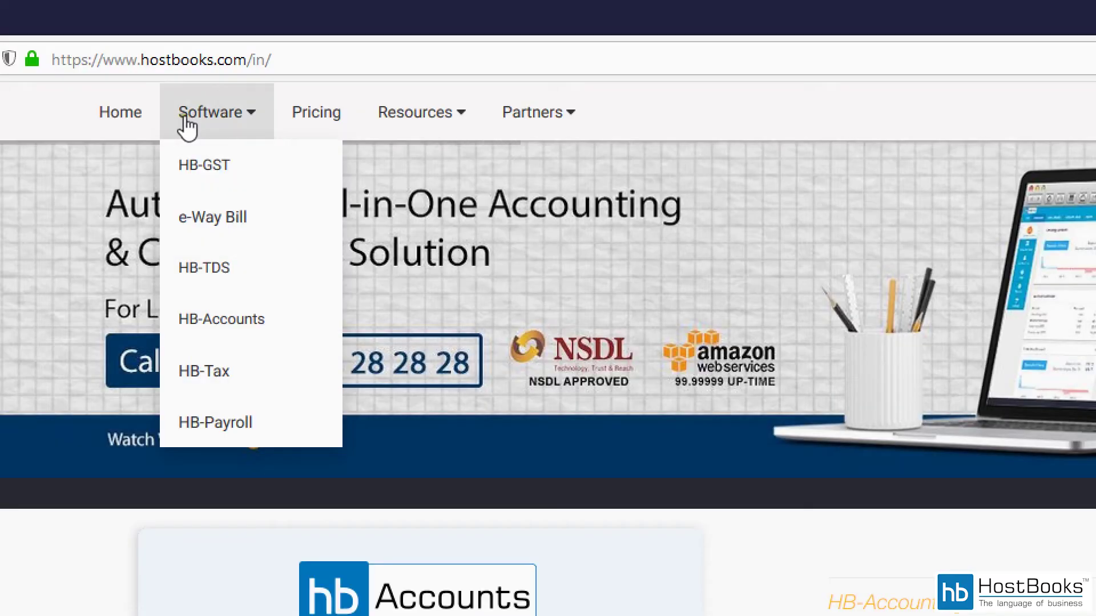
{"action": "left_click", "coordinate": [198, 228]}
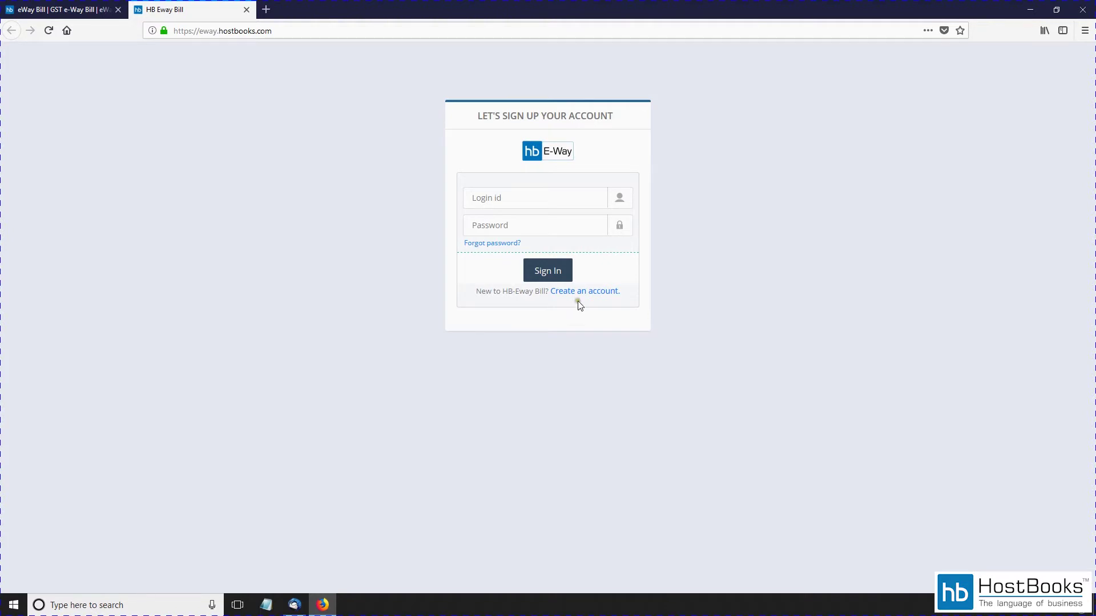
{"action": "left_click", "coordinate": [581, 294]}
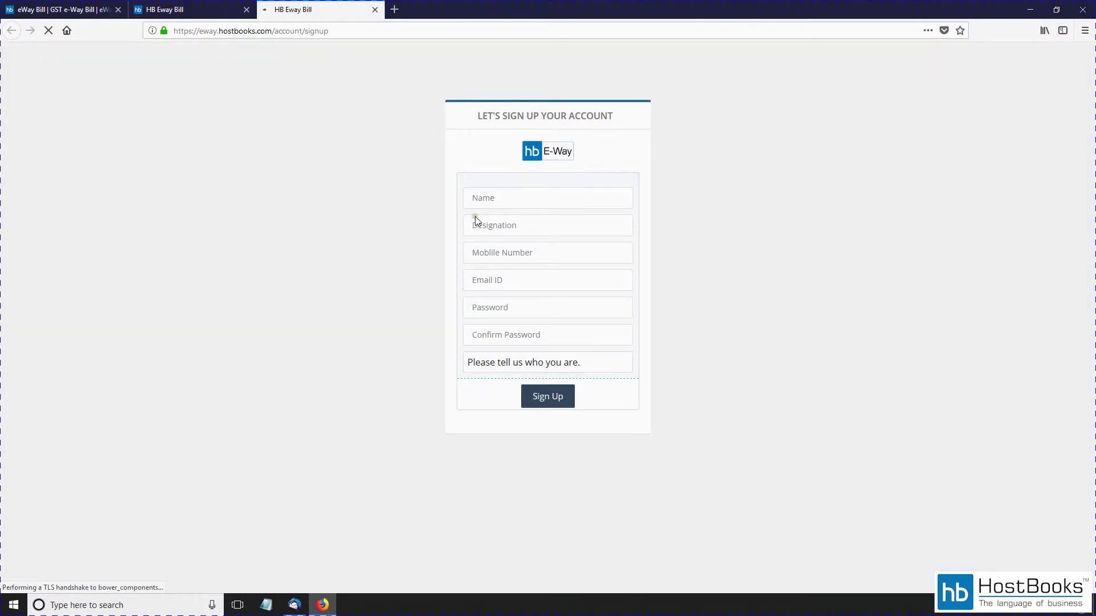
Step: Enter name Demo Transport, designation Director, and the mobile number and e-mail address
{"action": "left_click", "coordinate": [496, 196]}
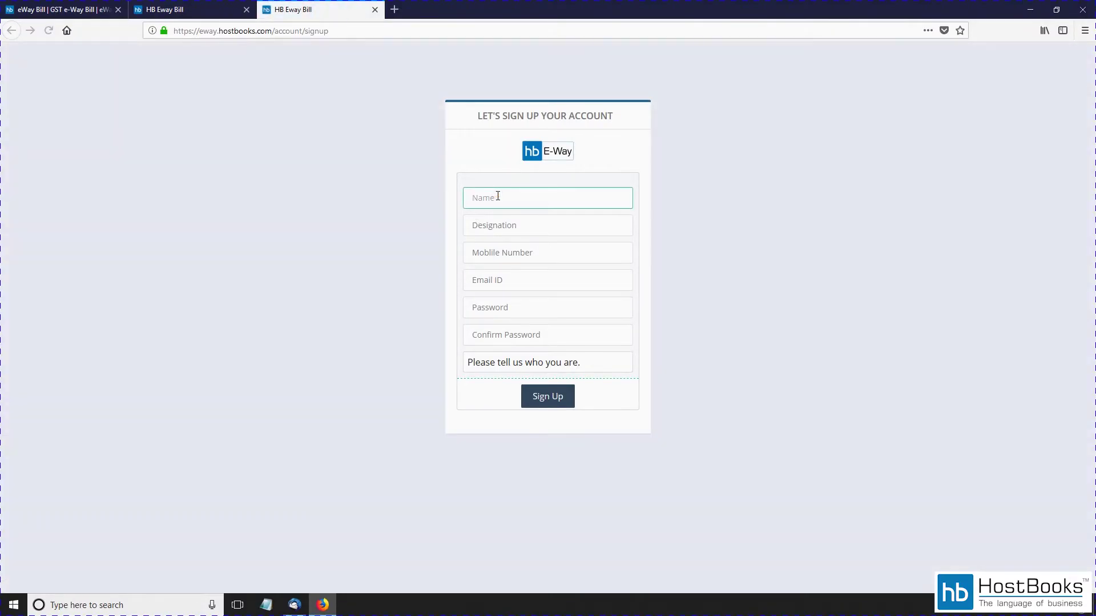
{"action": "type", "text": "Demo Transport"}
{"action": "key", "text": "Tab"}
{"action": "type", "text": "Di"}
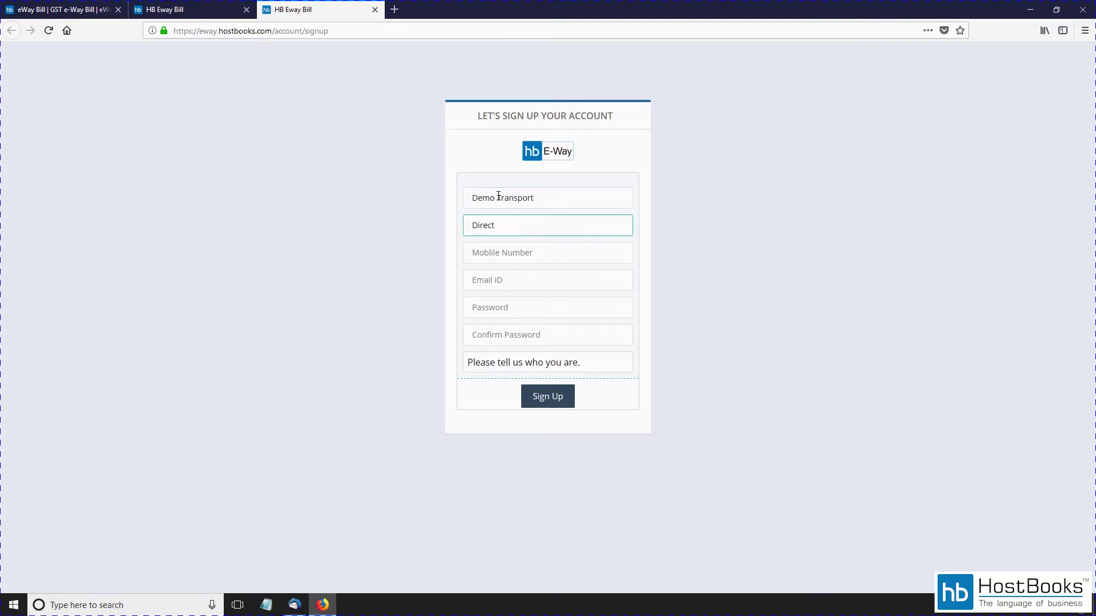
{"action": "key", "text": "Tab"}
{"action": "type", "text": "123456"}
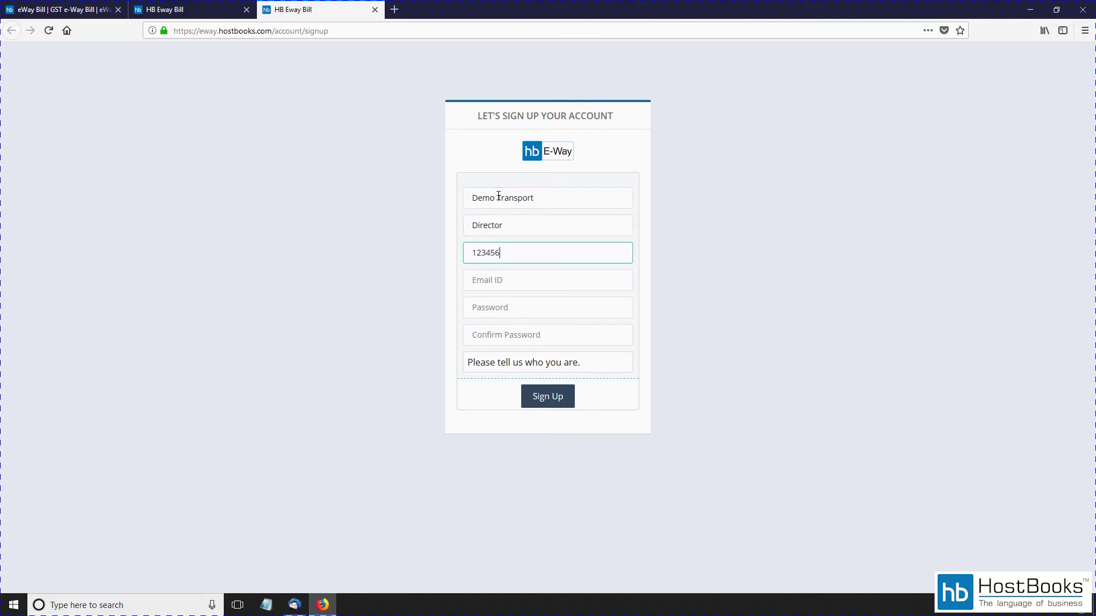
{"action": "type", "text": "7890"}
{"action": "key", "text": "Tab"}
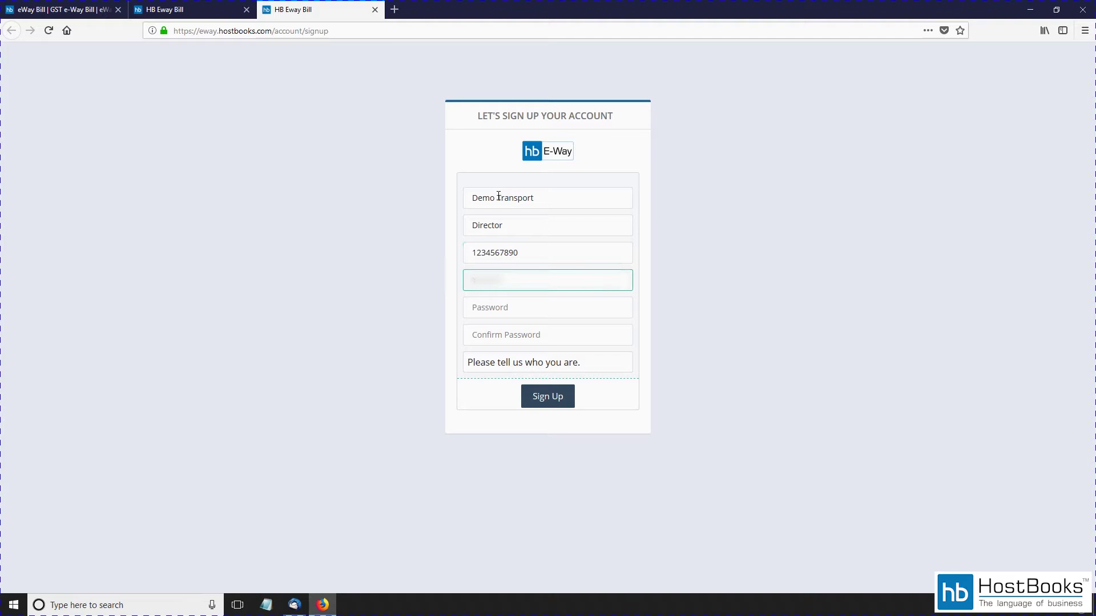
{"action": "type", "text": "@gmail.commail.com"}
Step: Enter and confirm the account password and choose Enrolment for Transporters
{"action": "key", "text": "Tab"}
{"action": "type", "text": "1"}
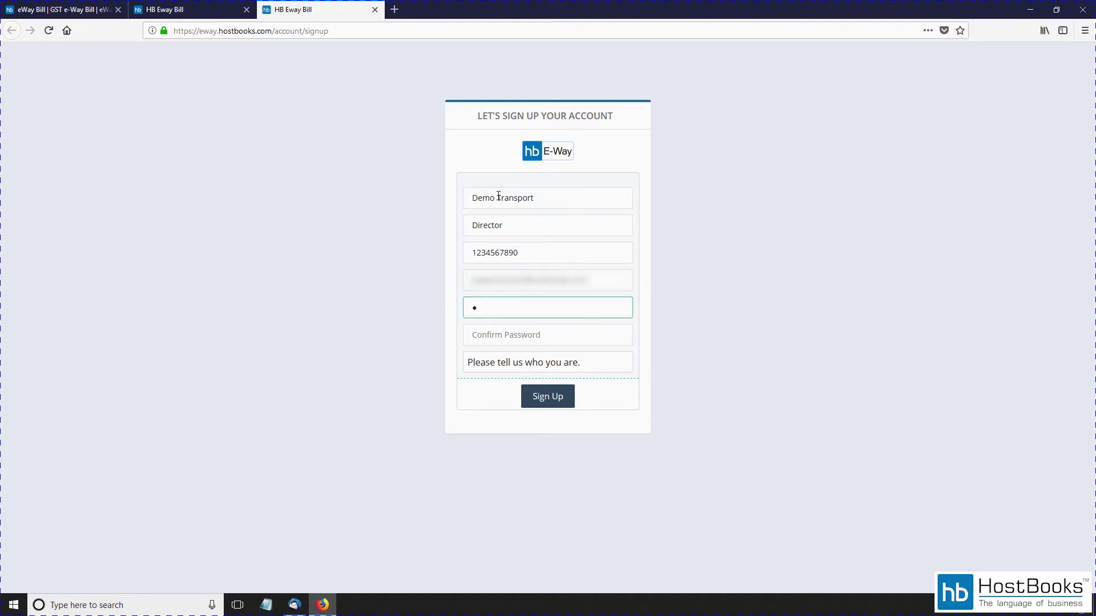
{"action": "key", "text": "Tab"}
{"action": "type", "text": "1"}
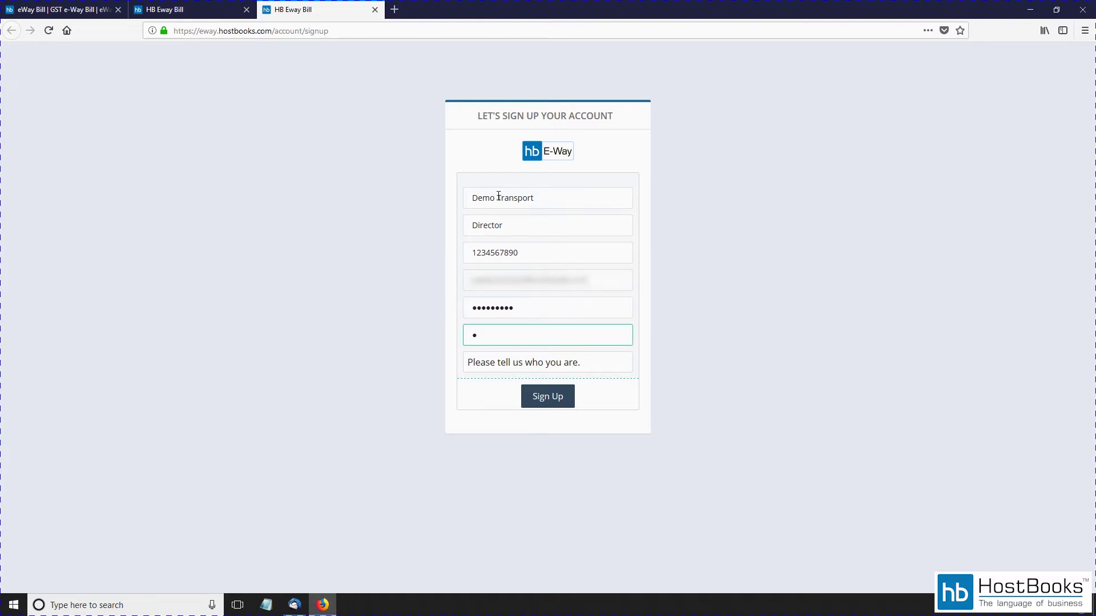
{"action": "type", "text": "23456789"}
{"action": "key", "text": "Tab"}
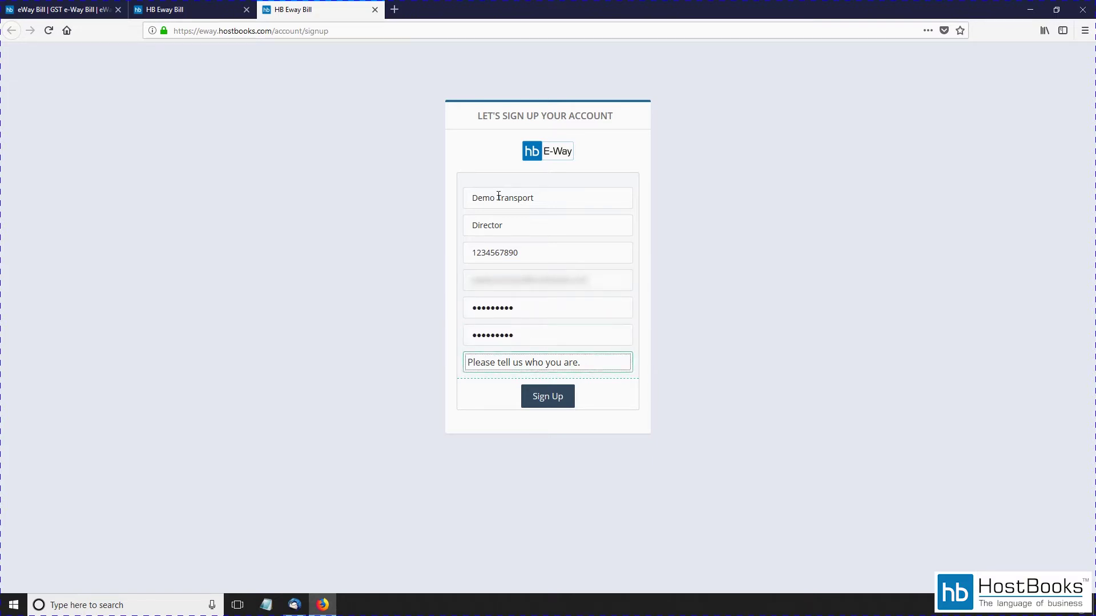
{"action": "left_click", "coordinate": [577, 363]}
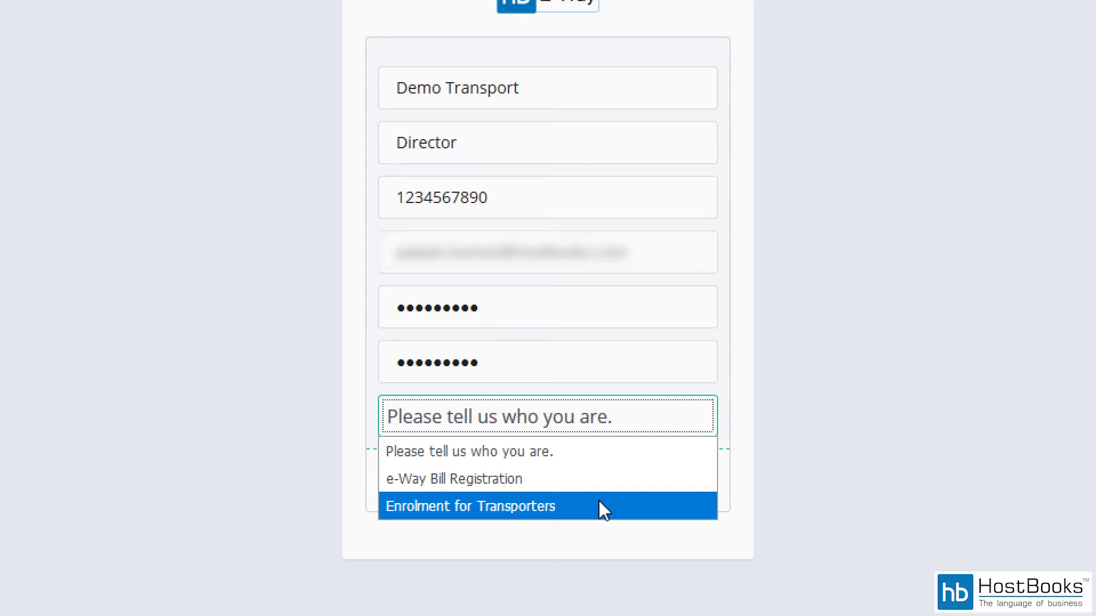
{"action": "left_click", "coordinate": [528, 510]}
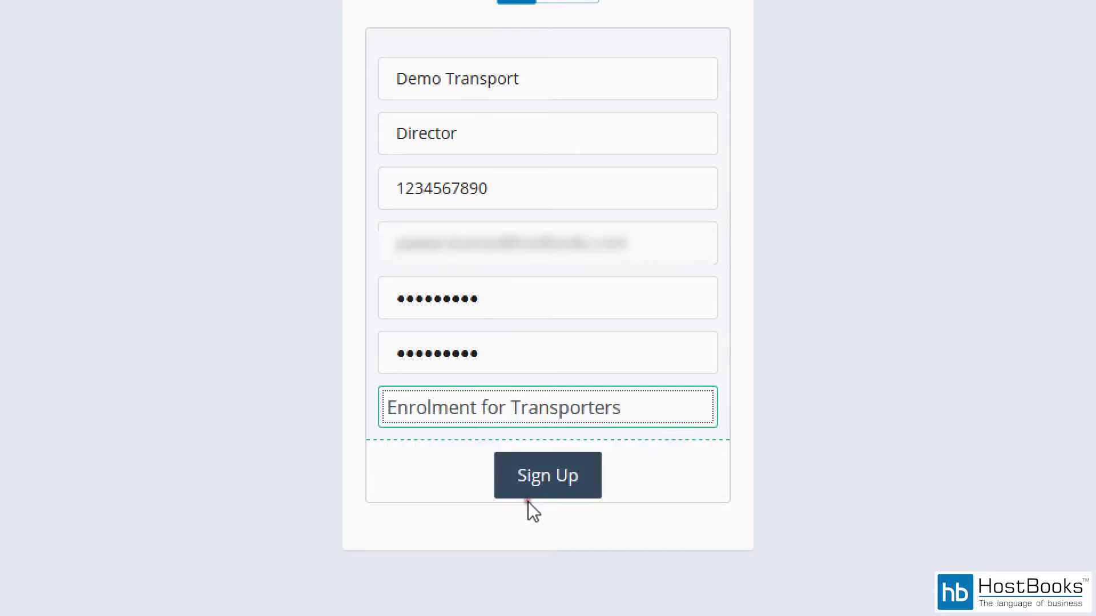
Step: Submit the sign-up, open the HB Eway Confirmation Mail in Thunderbird and follow its confirmation link
{"action": "left_click", "coordinate": [559, 478]}
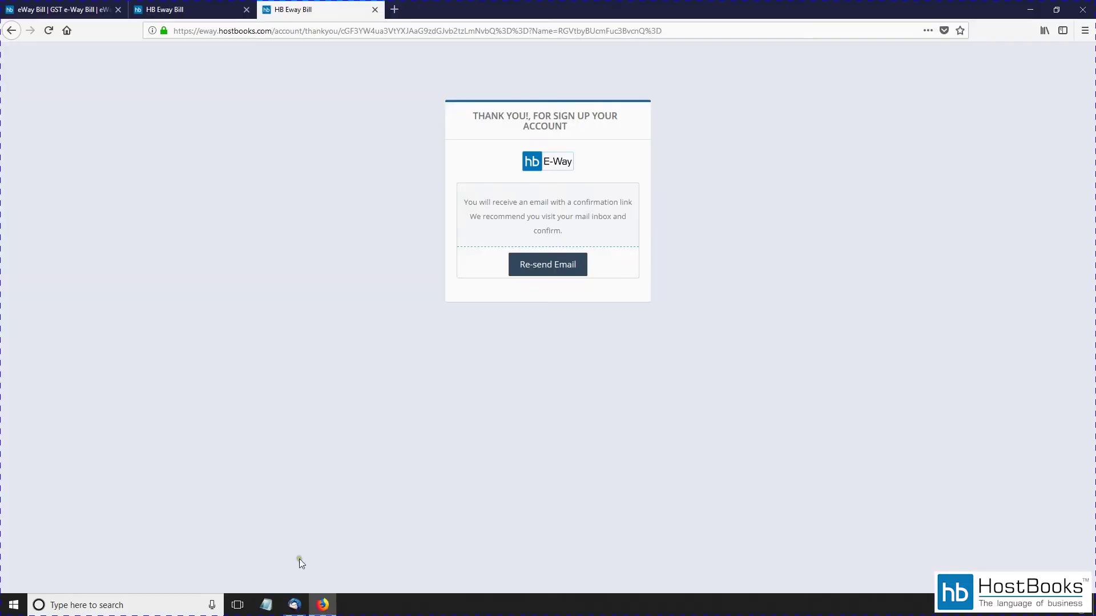
{"action": "left_click", "coordinate": [294, 605]}
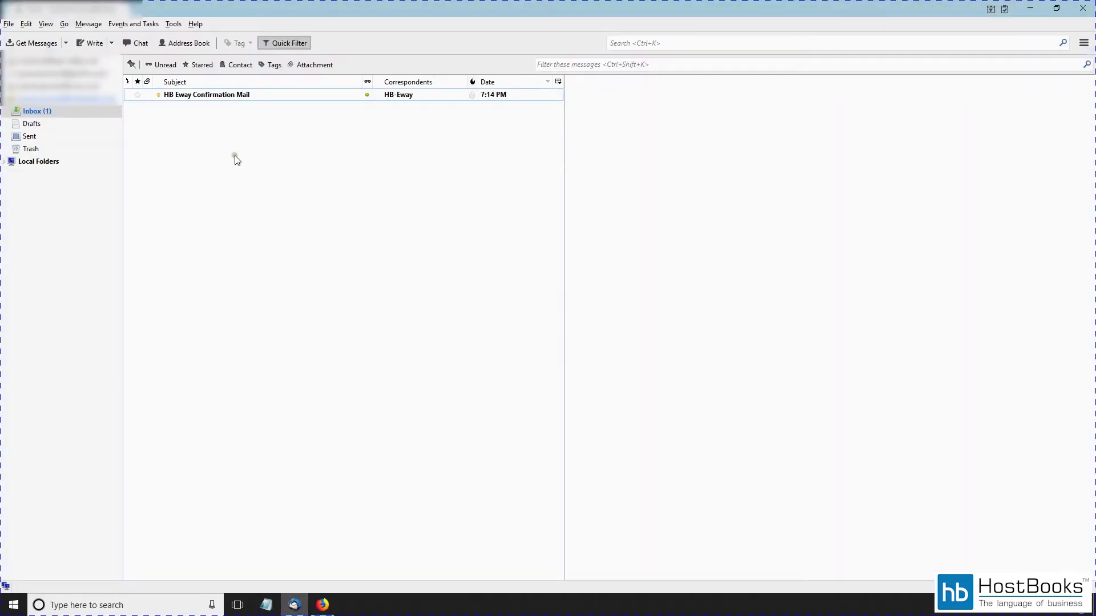
{"action": "left_click", "coordinate": [204, 96]}
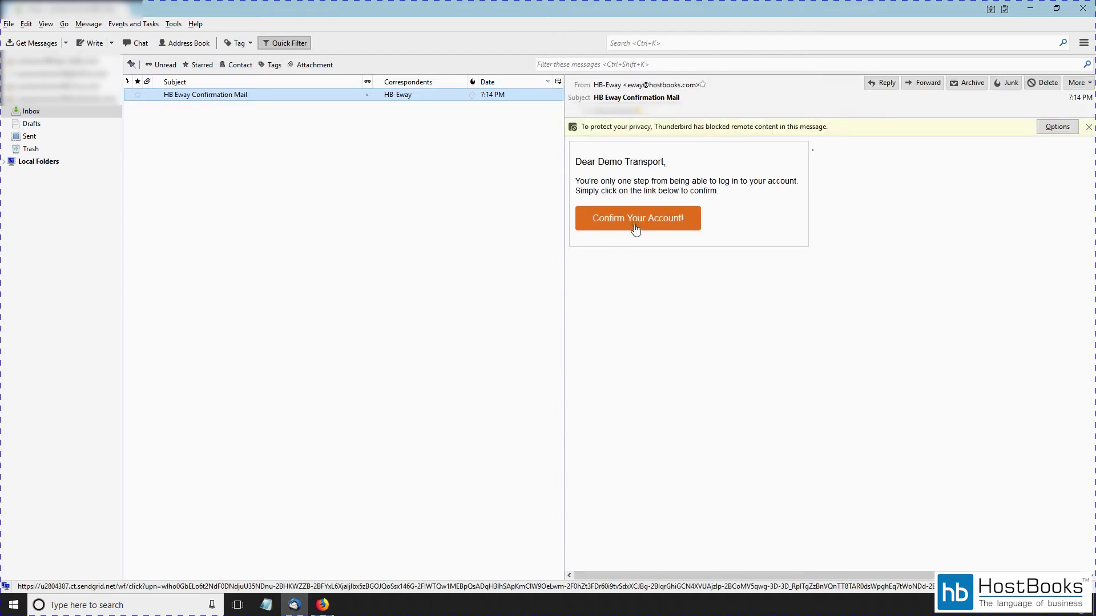
{"action": "left_click", "coordinate": [636, 229]}
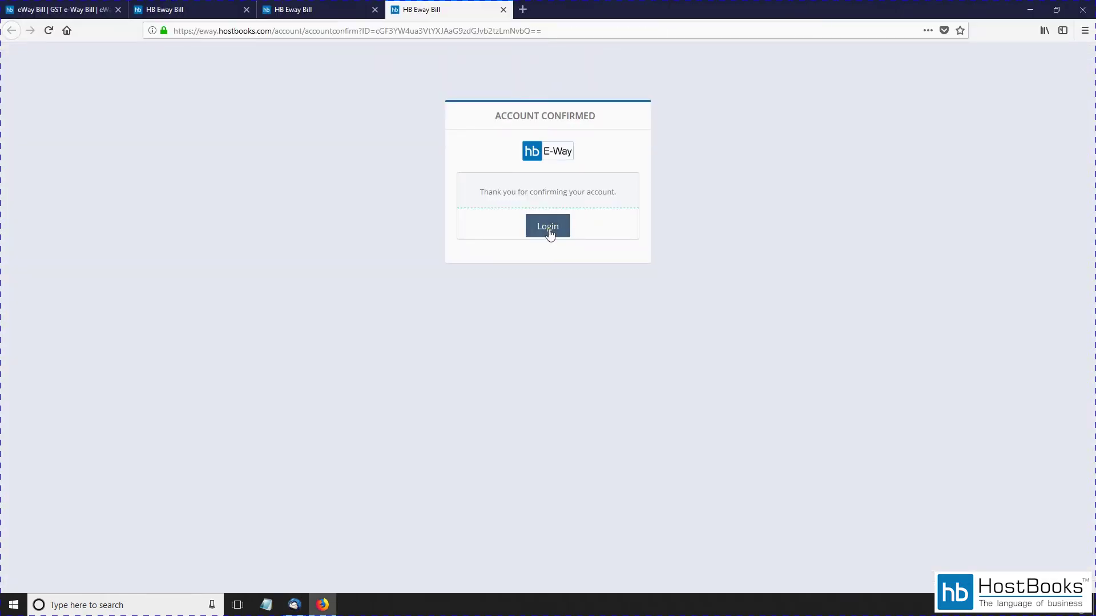
Step: Log in to the confirmed account and bring up the Add New Business/Transporter form
{"action": "left_click", "coordinate": [548, 227]}
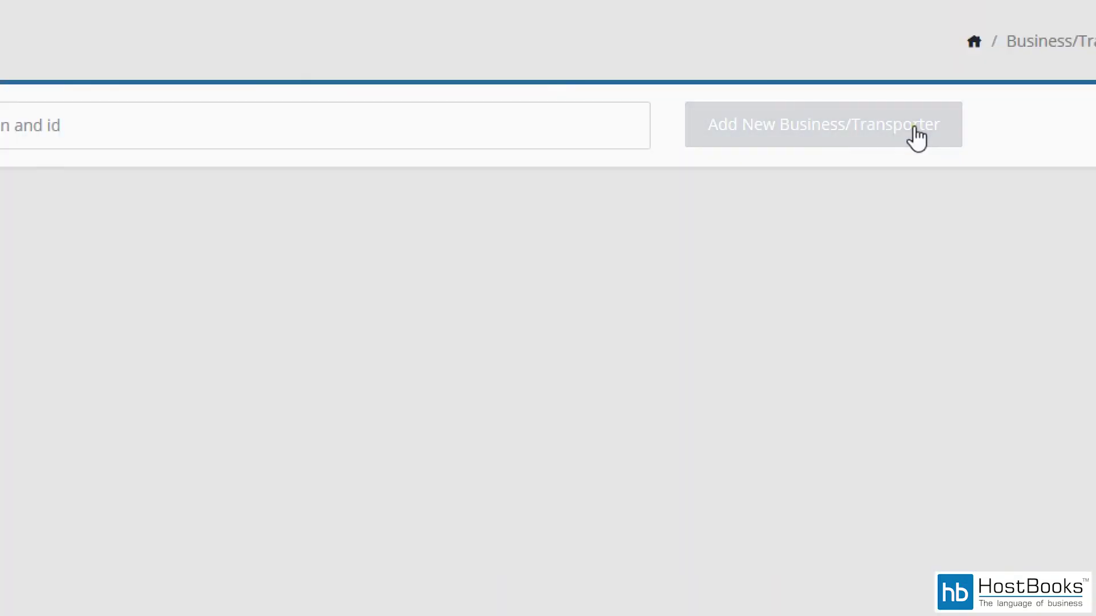
{"action": "left_click", "coordinate": [917, 137]}
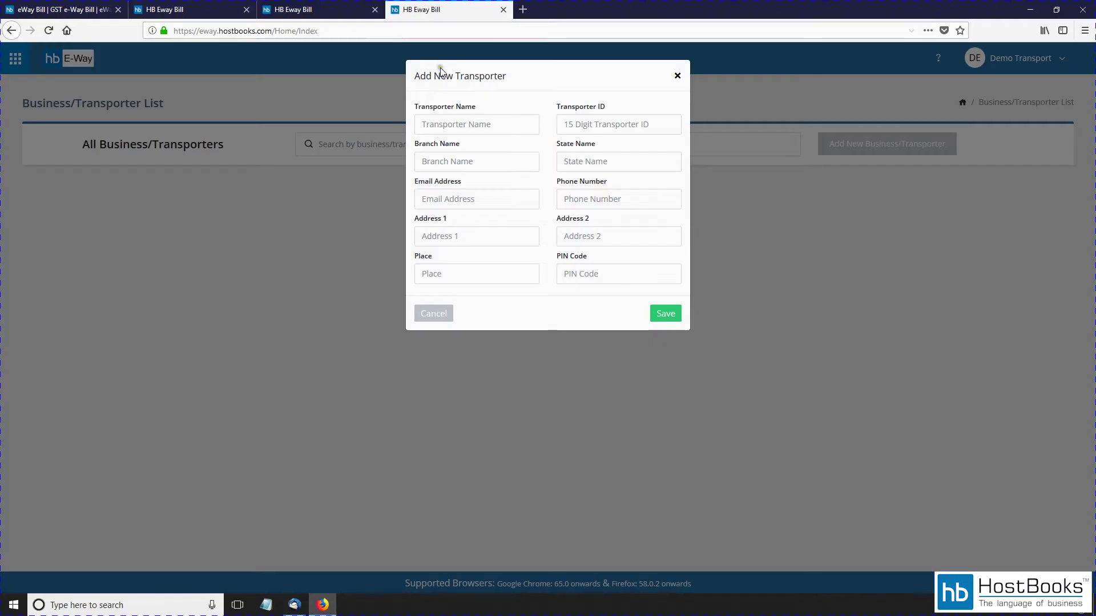
Step: Enter transporter Demo Transport with its transporter ID, branch Gurugram, e-mail and phone number
{"action": "left_click", "coordinate": [464, 124]}
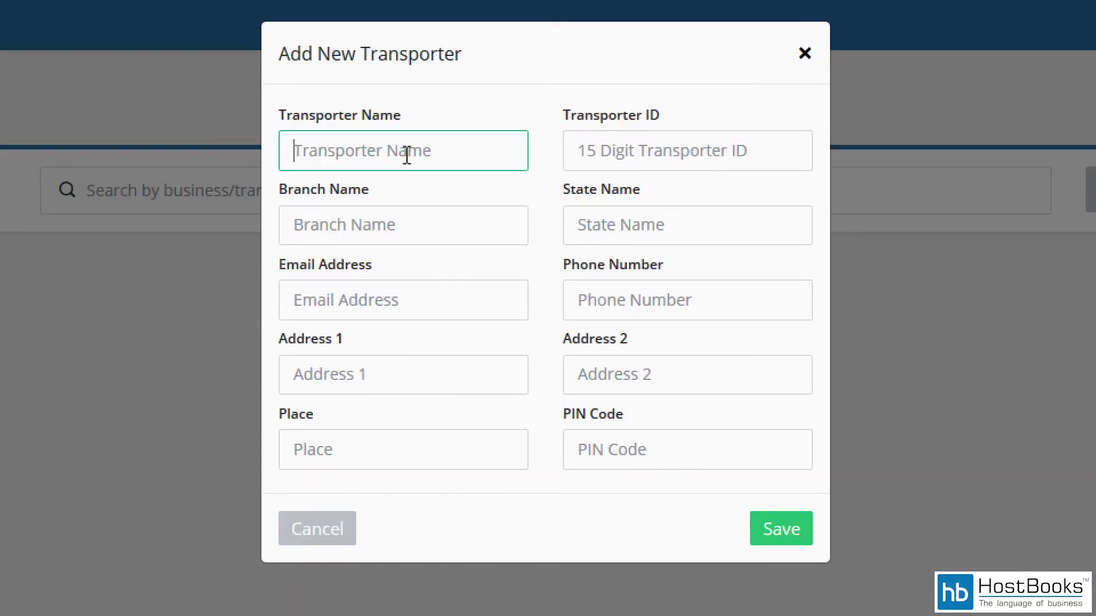
{"action": "type", "text": "Demo Transp"}
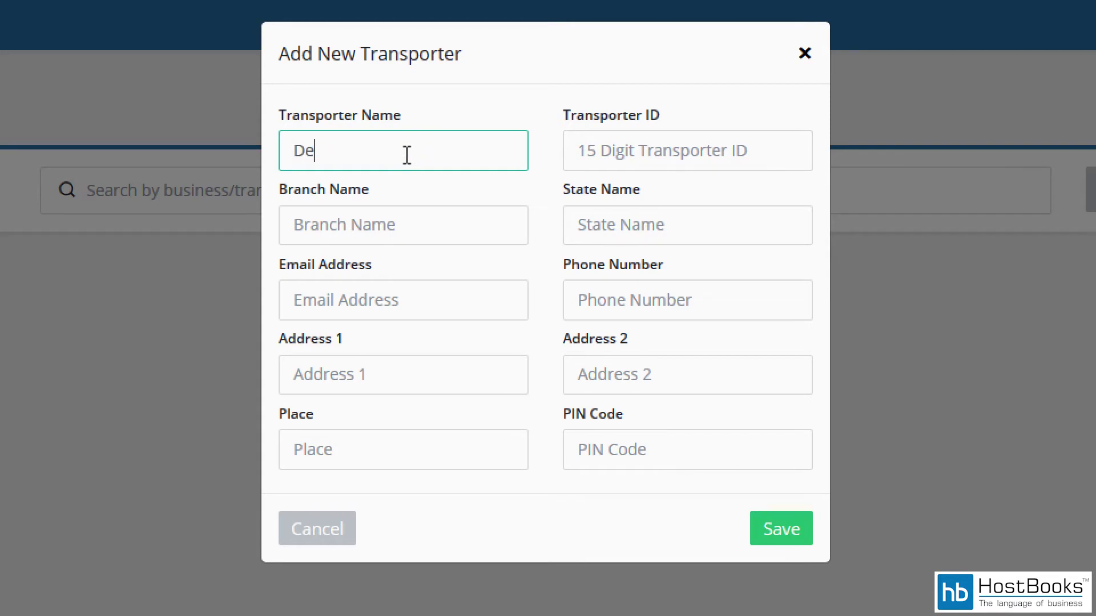
{"action": "type", "text": "ort"}
{"action": "left_click", "coordinate": [593, 152]}
{"action": "type", "text": "06AAC"}
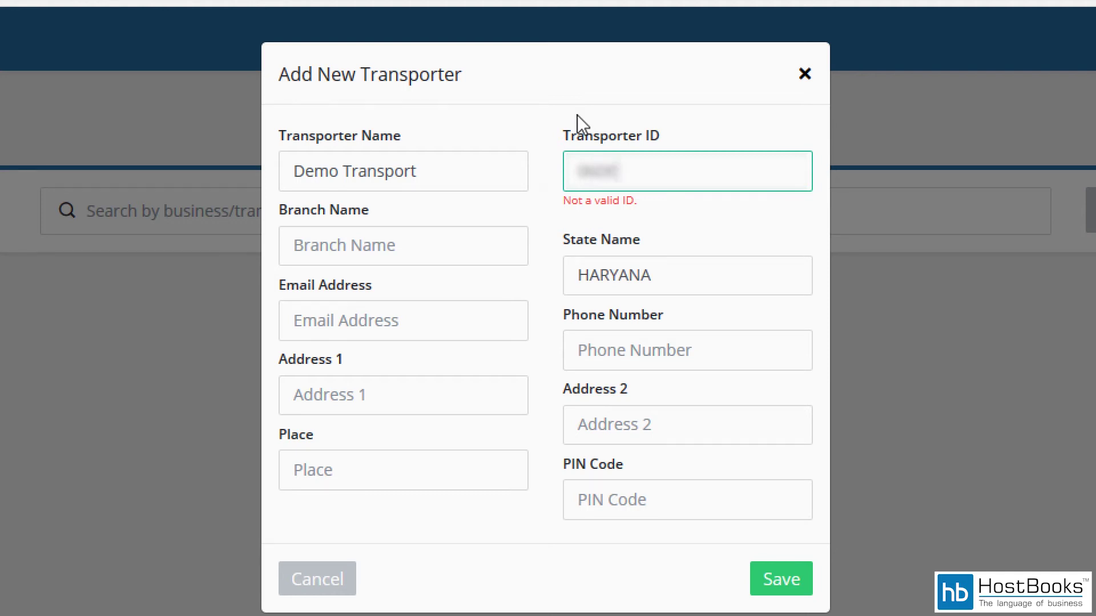
{"action": "type", "text": "CD1234E1Z1ZW6"}
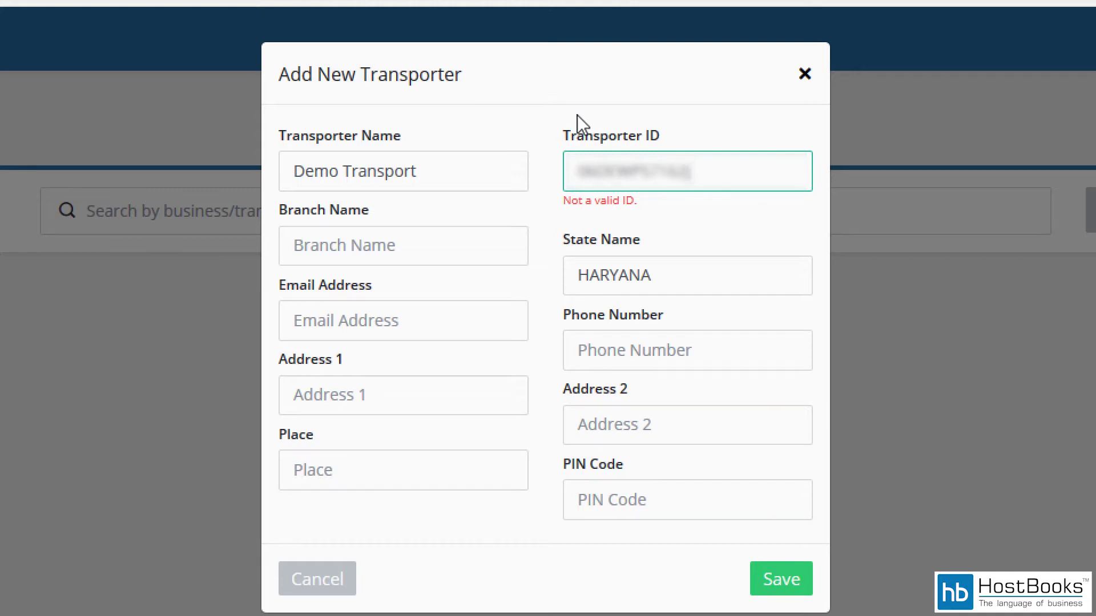
{"action": "left_click", "coordinate": [480, 244]}
{"action": "type", "text": "G"}
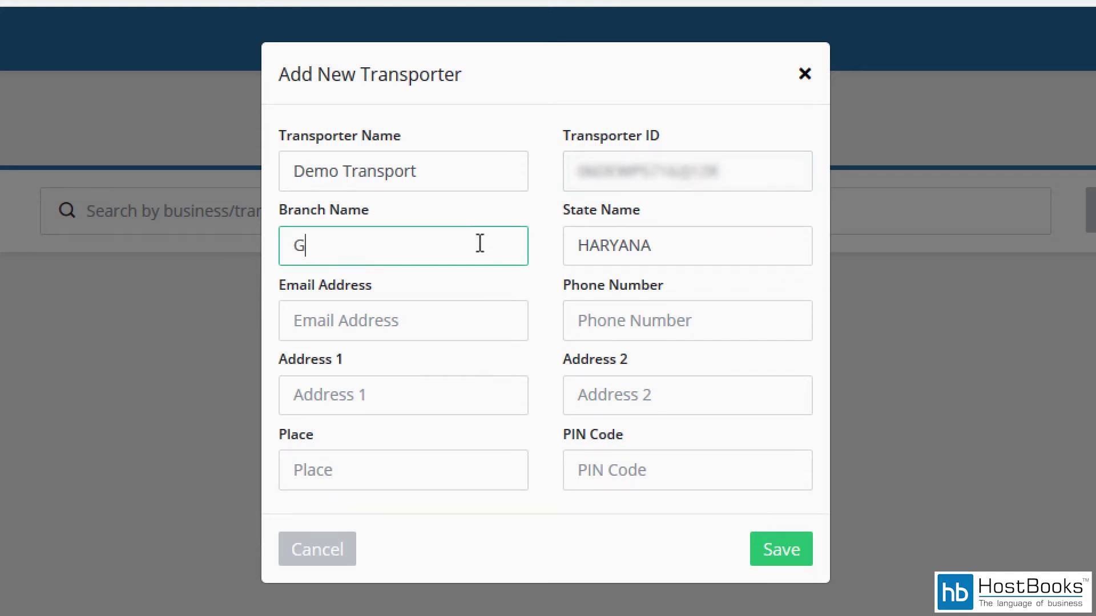
{"action": "type", "text": "urugram"}
{"action": "left_click", "coordinate": [469, 313]}
{"action": "type", "text": "demo"}
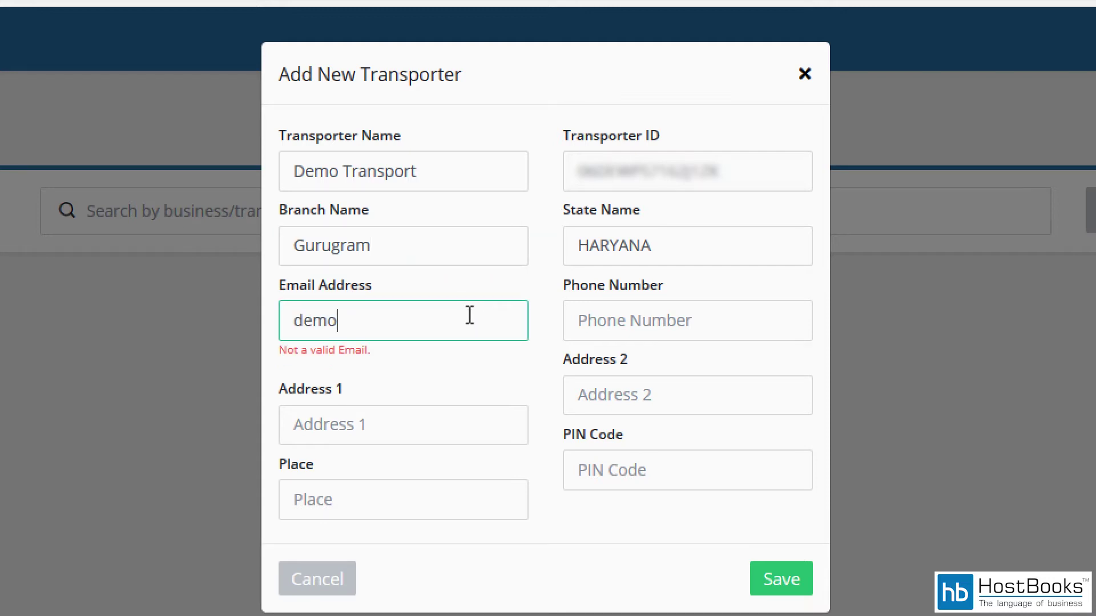
{"action": "type", "text": "@mail.com"}
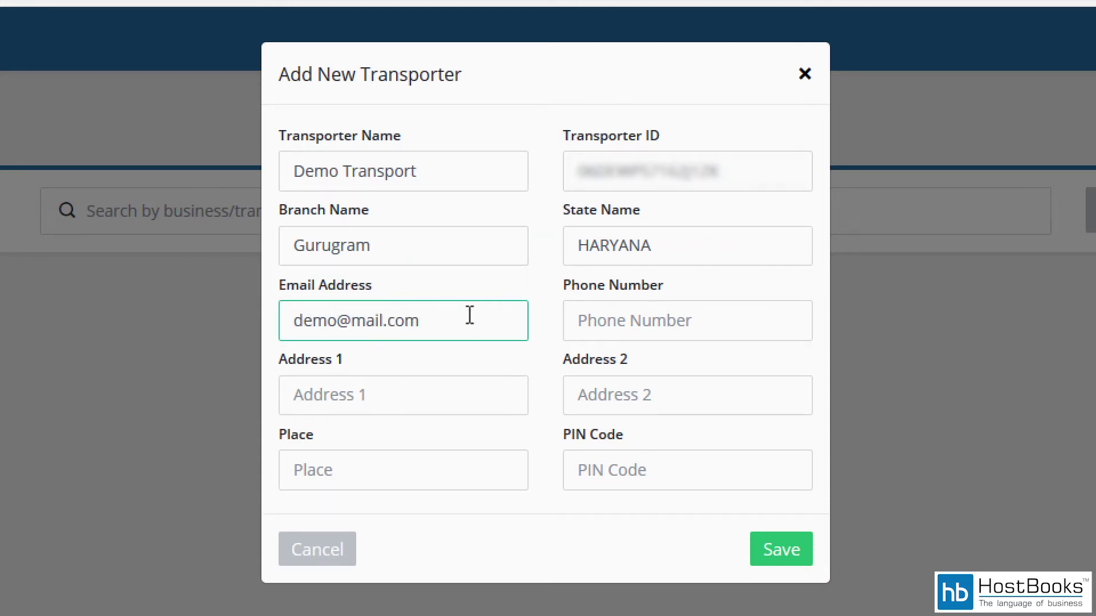
{"action": "left_click", "coordinate": [628, 318]}
{"action": "type", "text": "1234567890"}
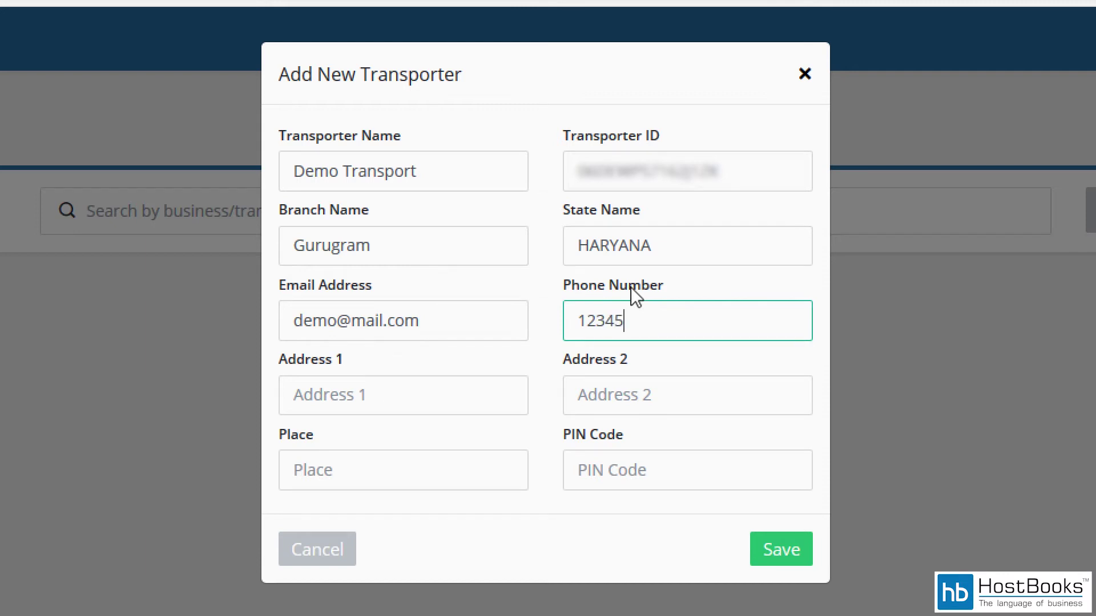
Step: Set both address lines and place to Gurugram, PIN 122001, and save the transporter
{"action": "left_click", "coordinate": [481, 396]}
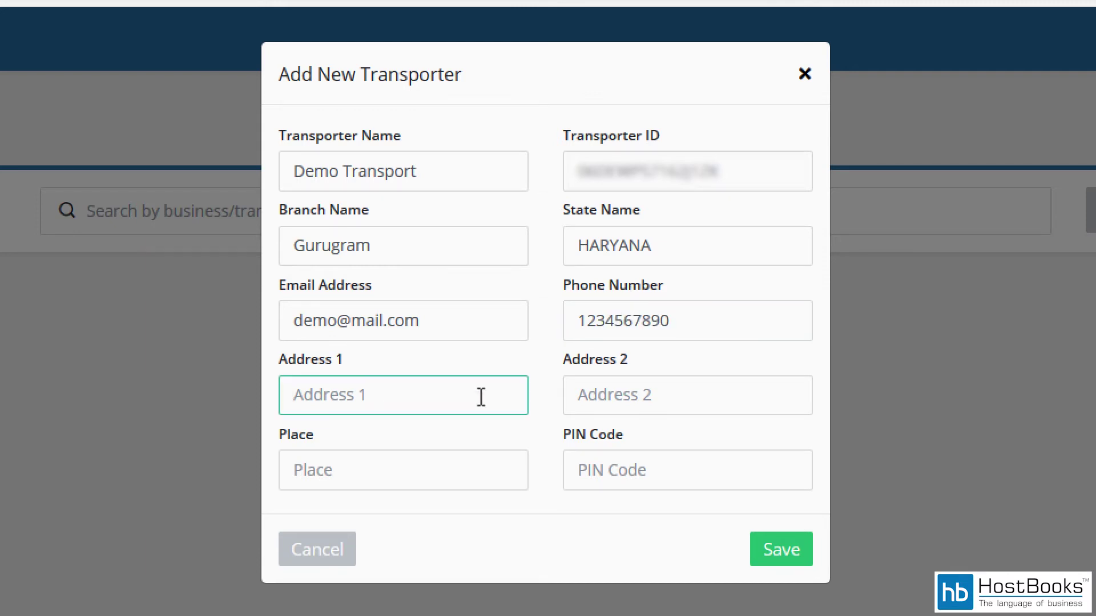
{"action": "type", "text": "Gurugram"}
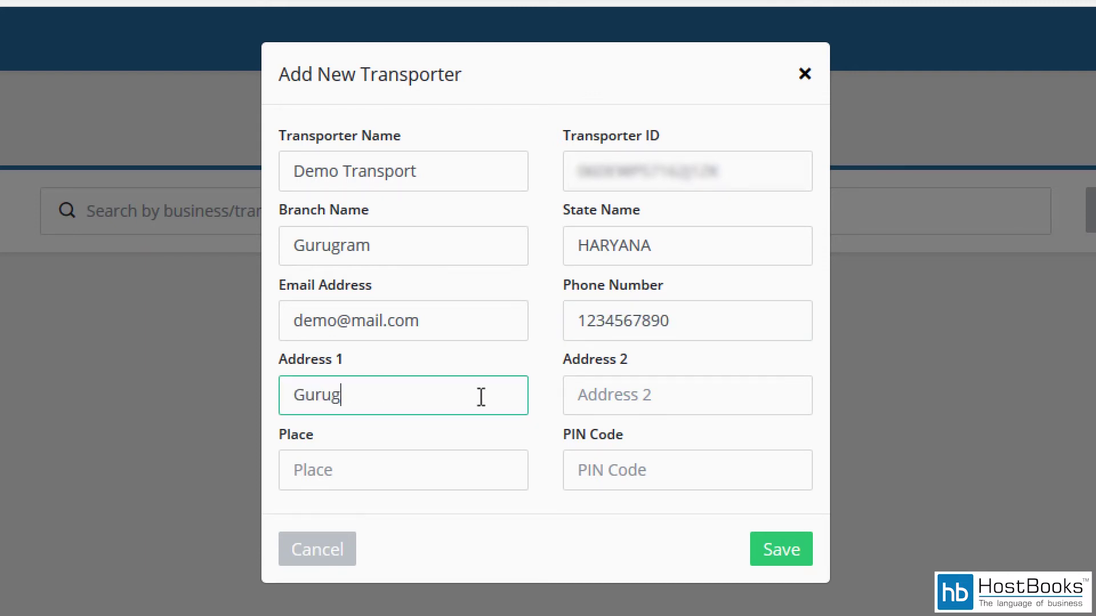
{"action": "left_click", "coordinate": [609, 393]}
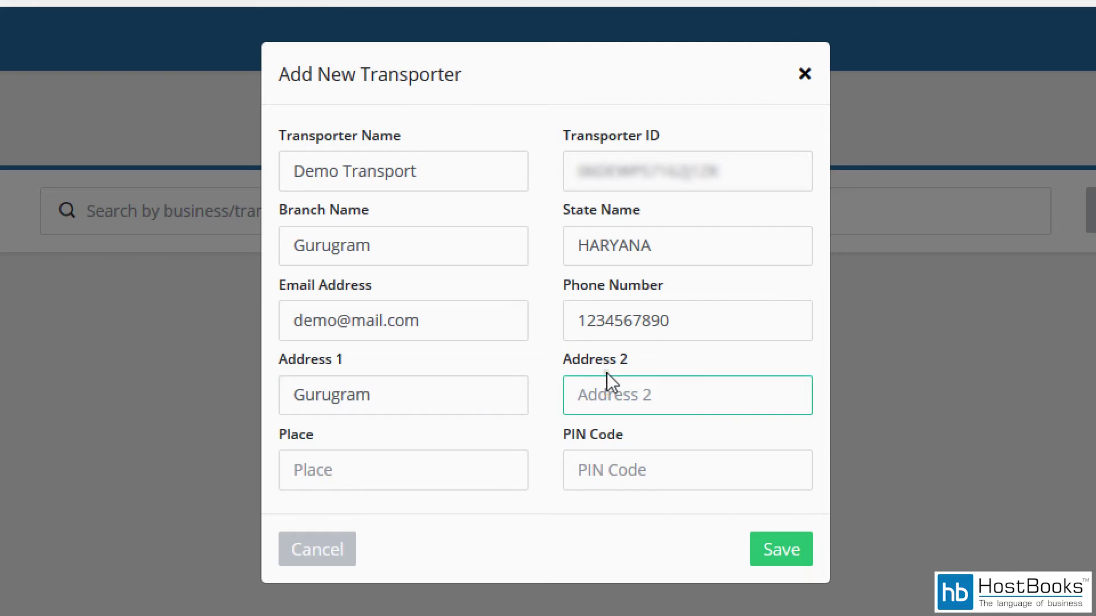
{"action": "type", "text": "Gurugram"}
{"action": "left_click", "coordinate": [478, 473]}
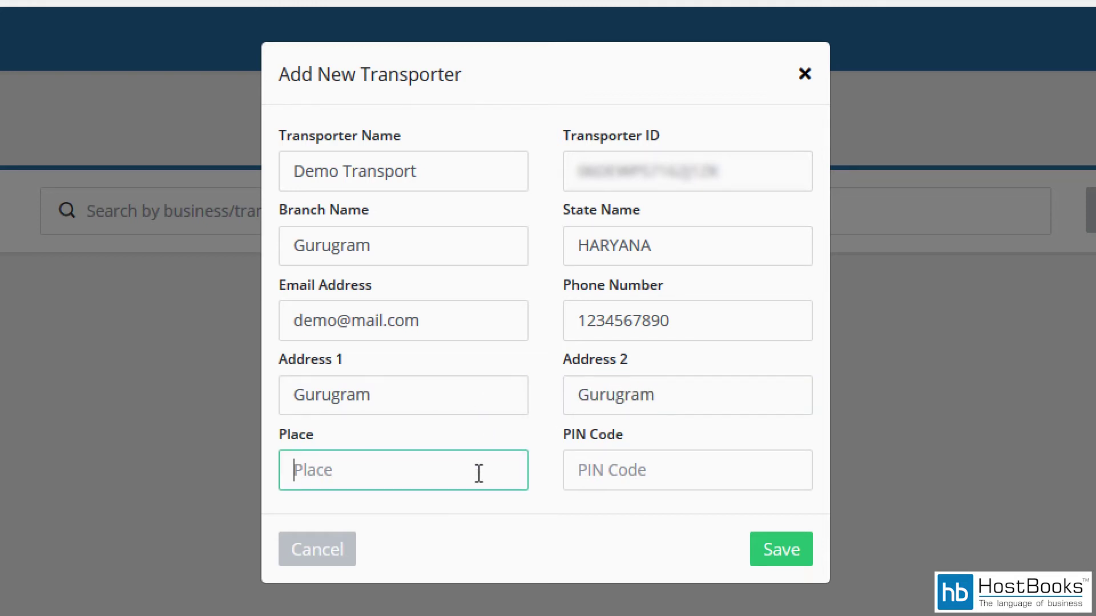
{"action": "type", "text": "Gurugram"}
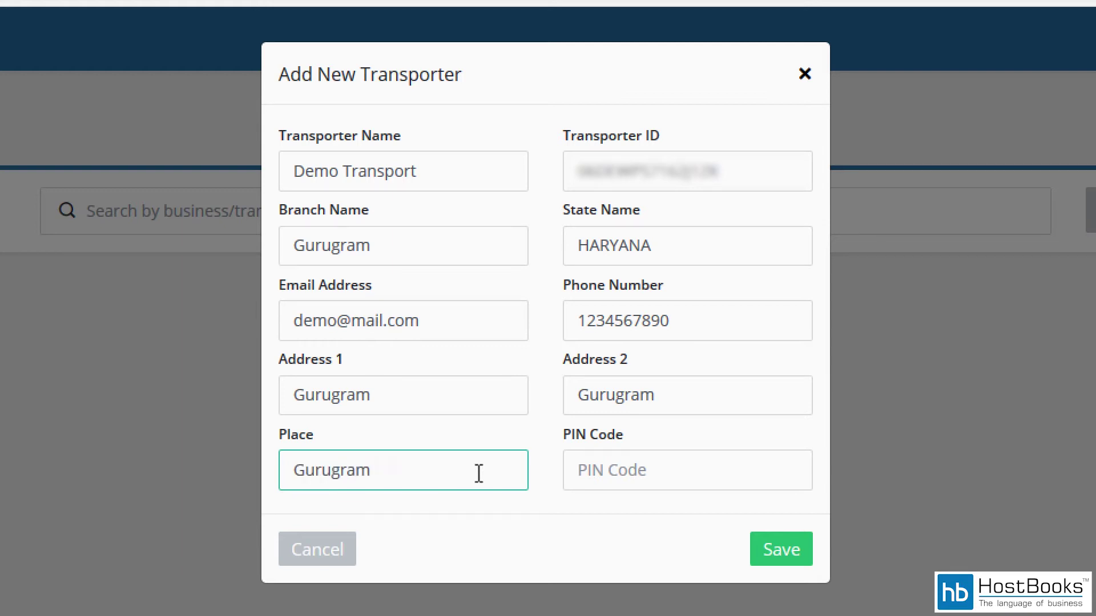
{"action": "left_click", "coordinate": [641, 476]}
{"action": "type", "text": "122001"}
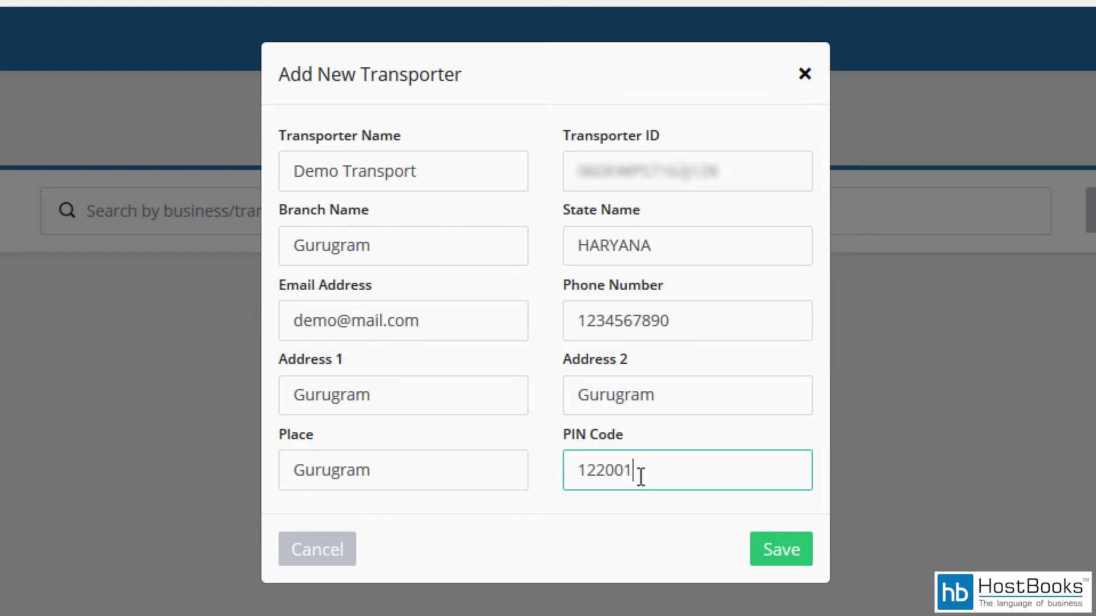
{"action": "scroll", "coordinate": [745, 502], "scroll_direction": "down", "scroll_amount": 1}
{"action": "left_click", "coordinate": [764, 512]}
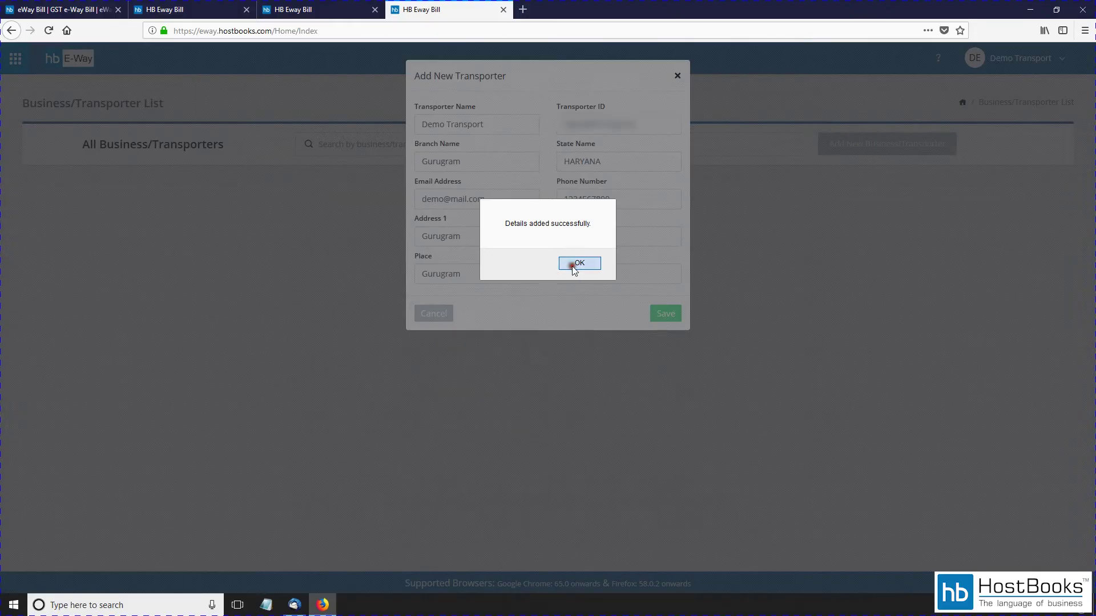
{"action": "left_click", "coordinate": [572, 266]}
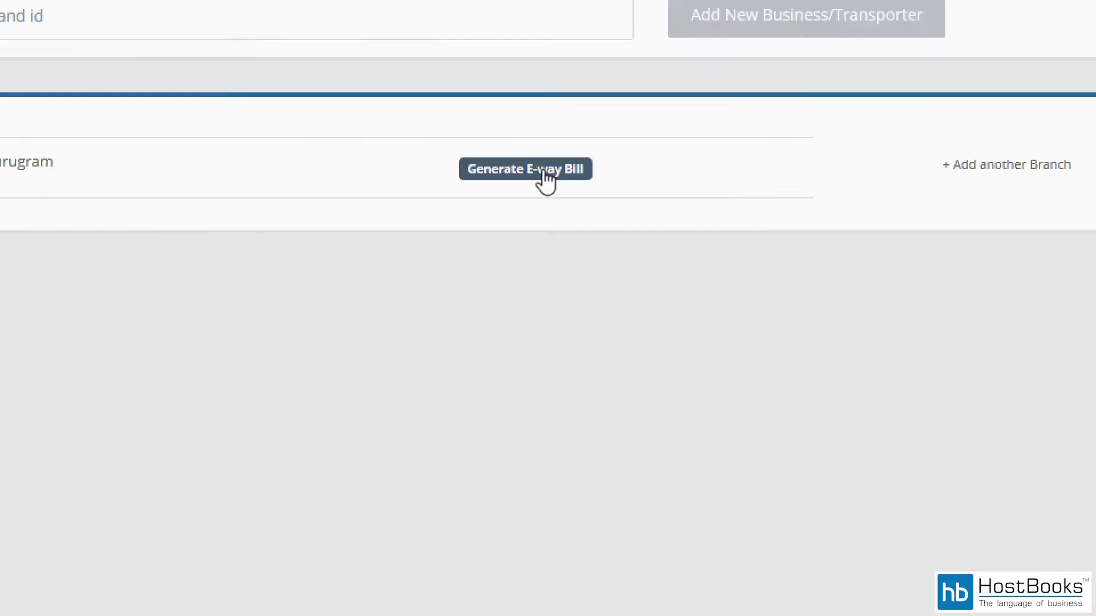
Step: Start an e-way bill for Demo Transport and add a new blank invoice
{"action": "left_click", "coordinate": [543, 171]}
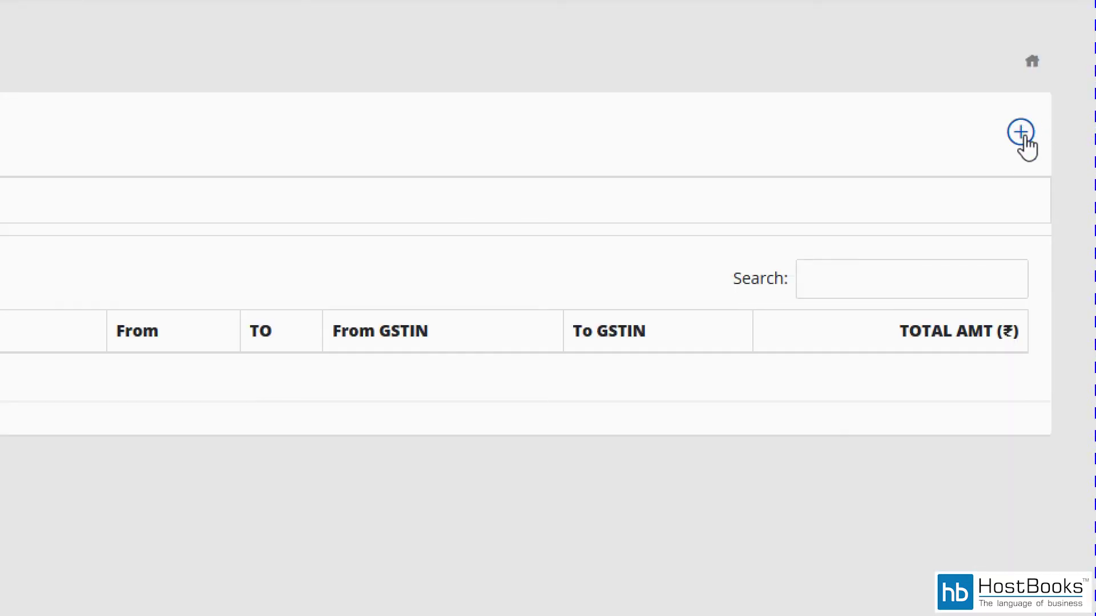
{"action": "left_click", "coordinate": [1021, 135]}
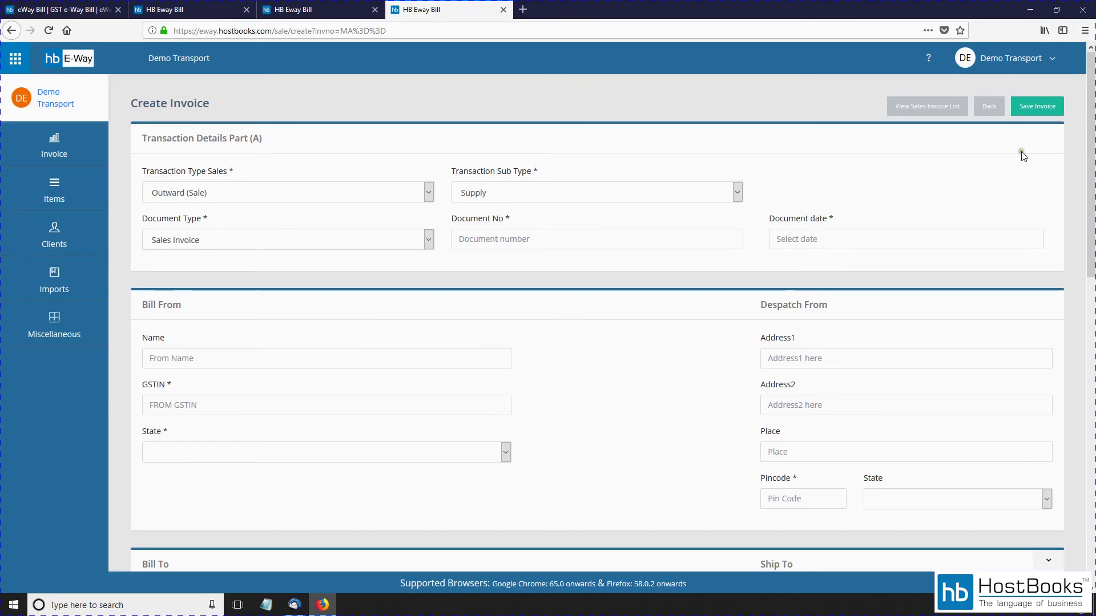
Step: Keep Outward (Sale), Supply and Sales Invoice as transaction type, sub type and document type
{"action": "left_click", "coordinate": [429, 193]}
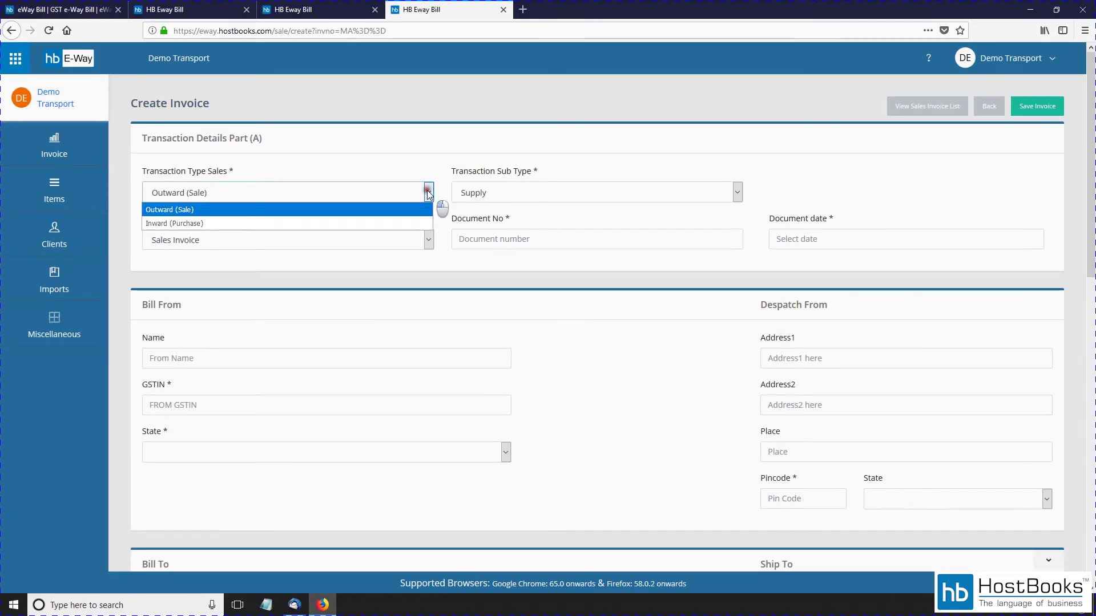
{"action": "left_click", "coordinate": [279, 213]}
{"action": "left_click", "coordinate": [514, 193]}
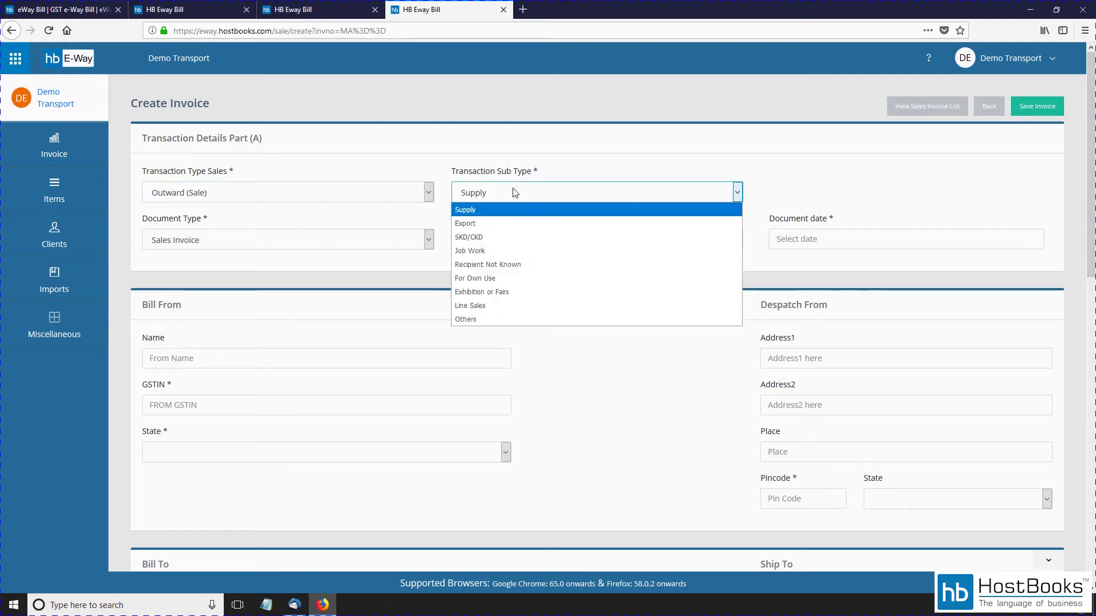
{"action": "left_click", "coordinate": [502, 210]}
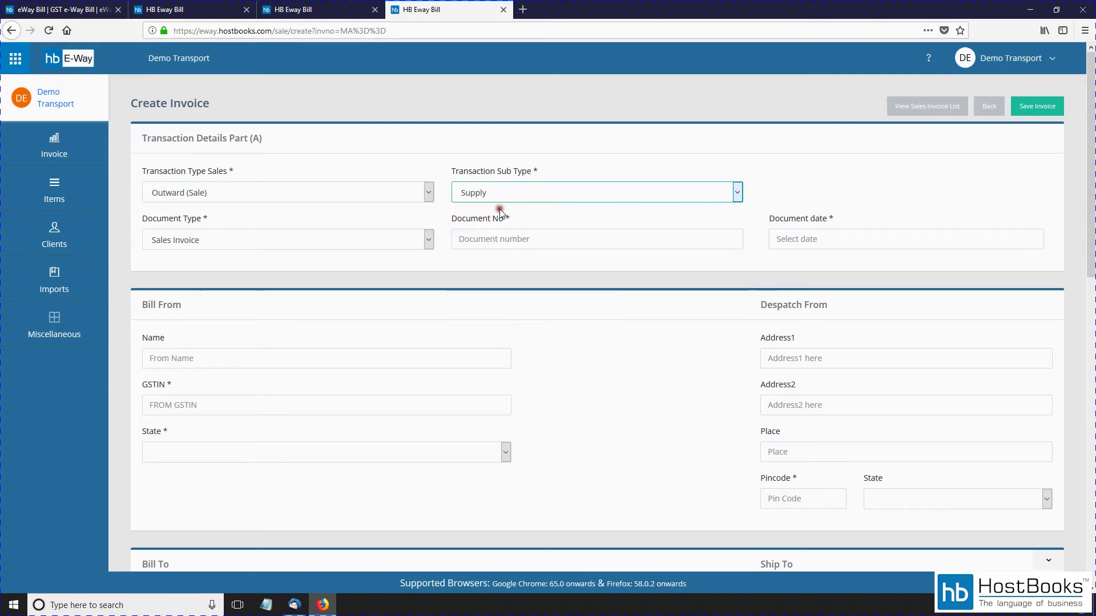
{"action": "left_click", "coordinate": [268, 239]}
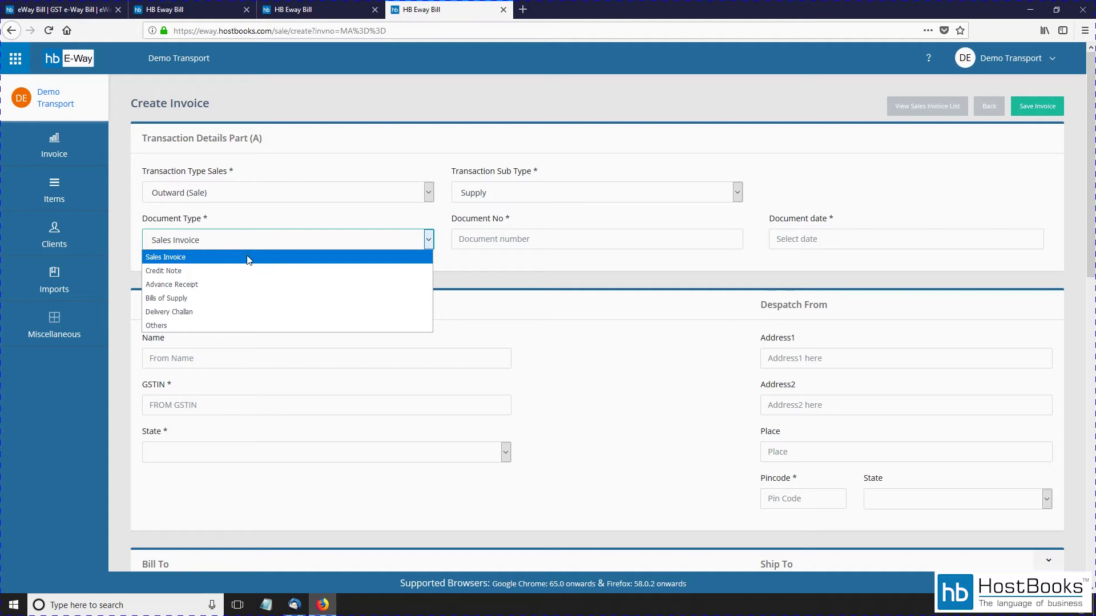
{"action": "left_click", "coordinate": [248, 257]}
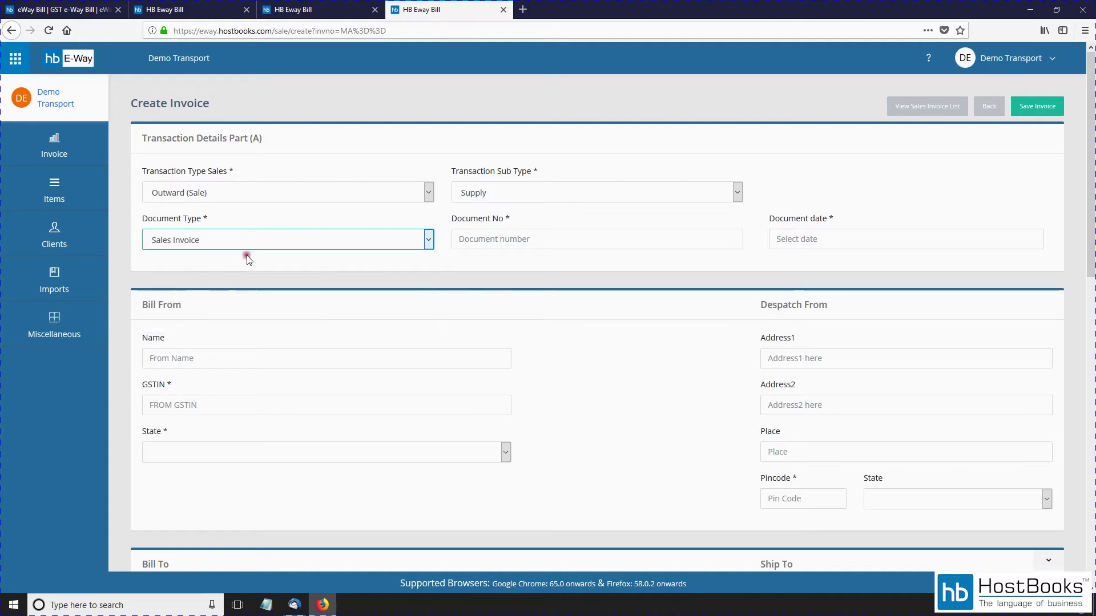
{"action": "left_click", "coordinate": [554, 239]}
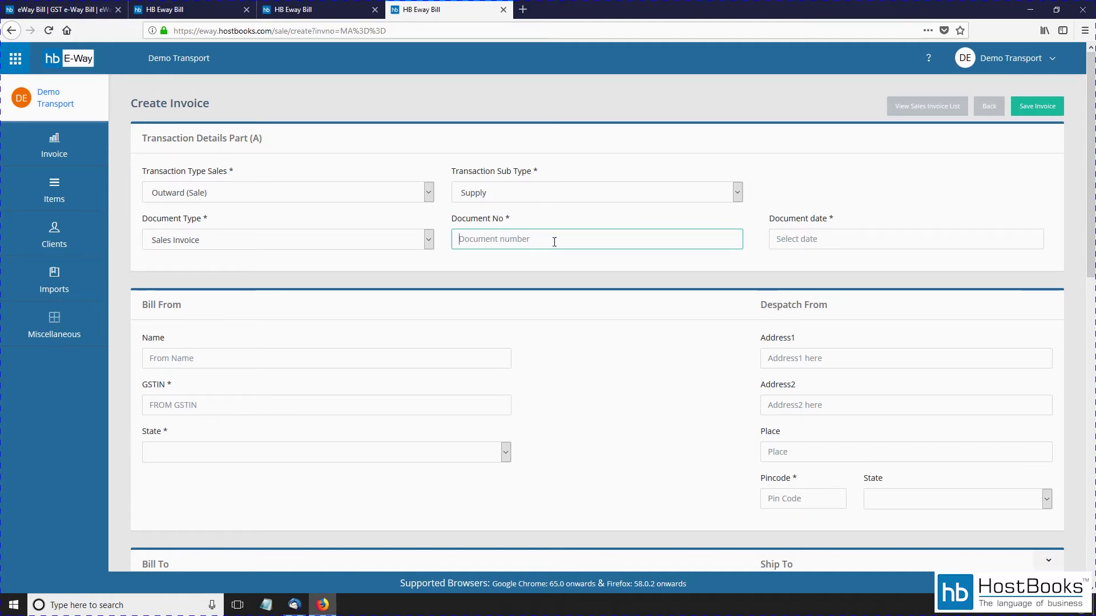
Step: Enter document number 1234 and set the document date to 17/05/2018
{"action": "type", "text": "1234"}
{"action": "left_click", "coordinate": [827, 235]}
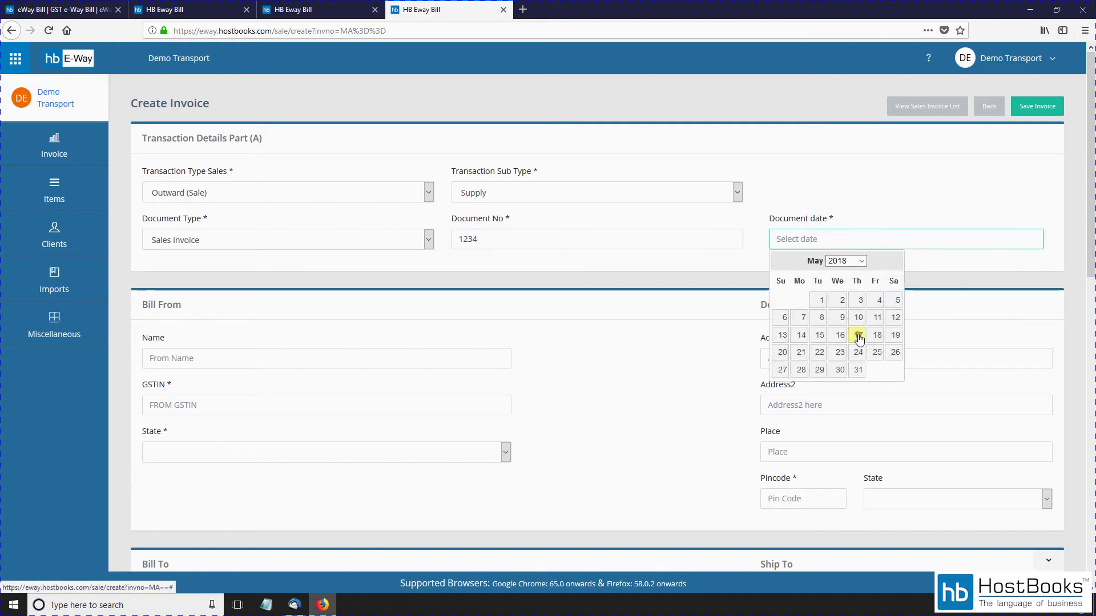
{"action": "left_click", "coordinate": [859, 337]}
Step: Search 'Cu' in the Bill From name and choose to add a new contact
{"action": "left_click", "coordinate": [220, 349]}
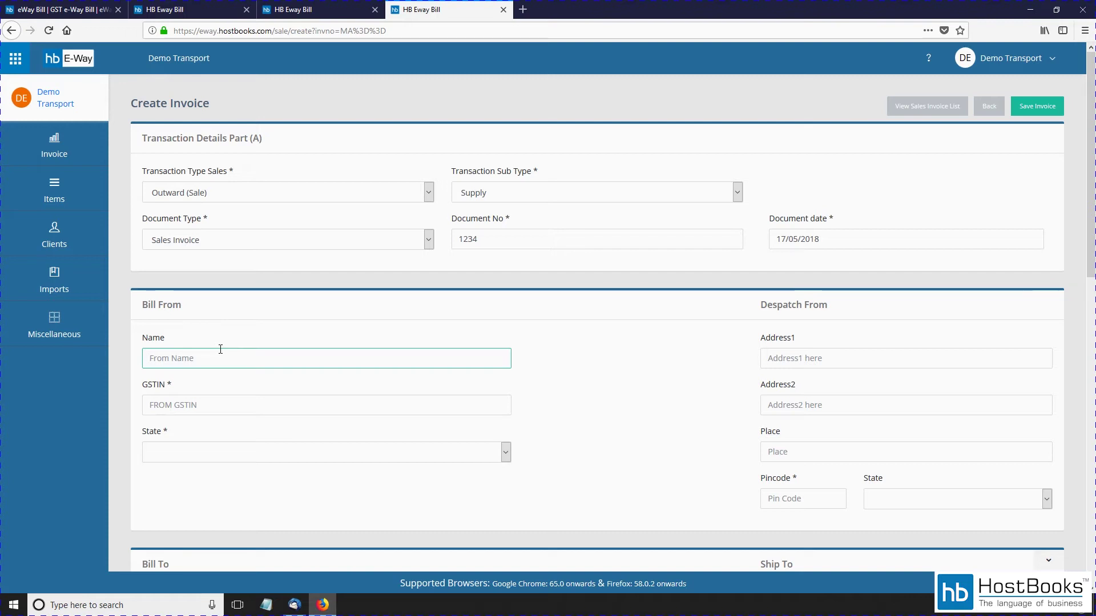
{"action": "type", "text": "Cu"}
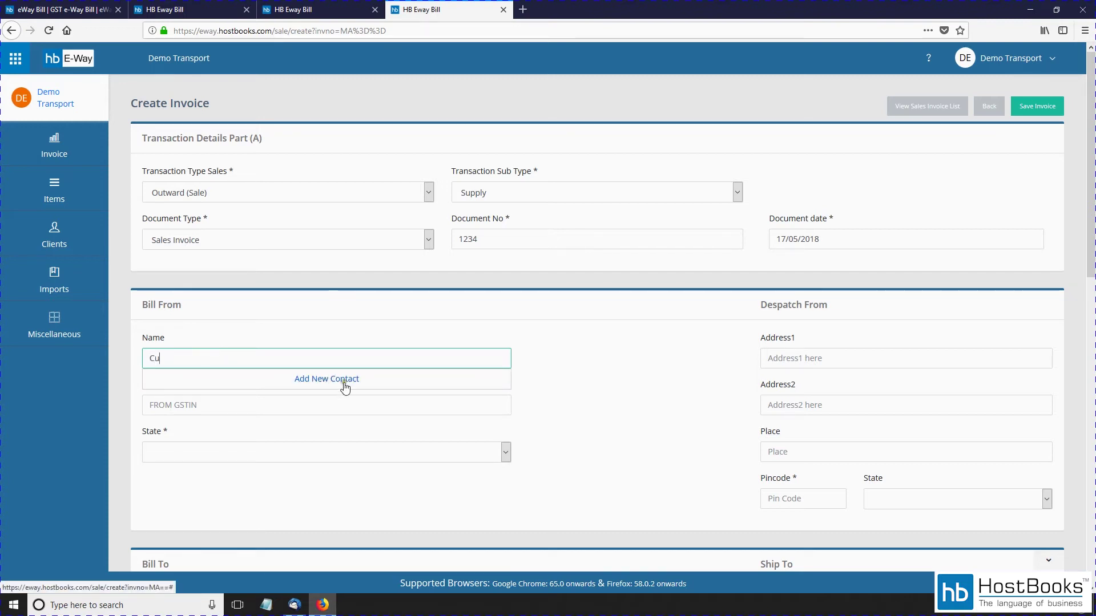
{"action": "left_click", "coordinate": [345, 387]}
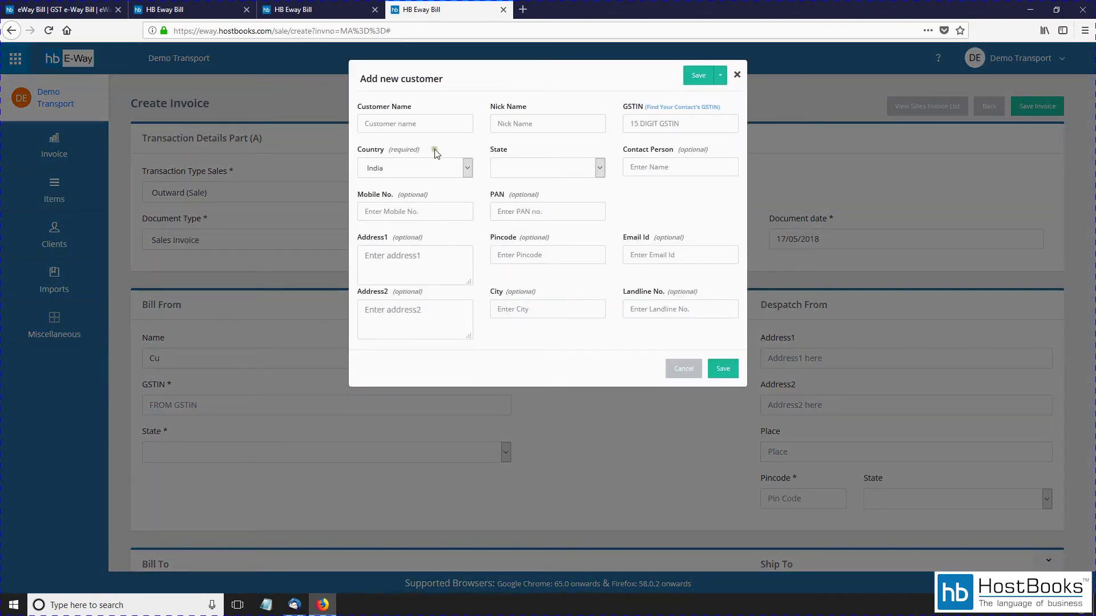
Step: Name the new customer Customer1 with GSTIN URP and state Delhi
{"action": "left_click", "coordinate": [435, 123]}
{"action": "type", "text": "Cus"}
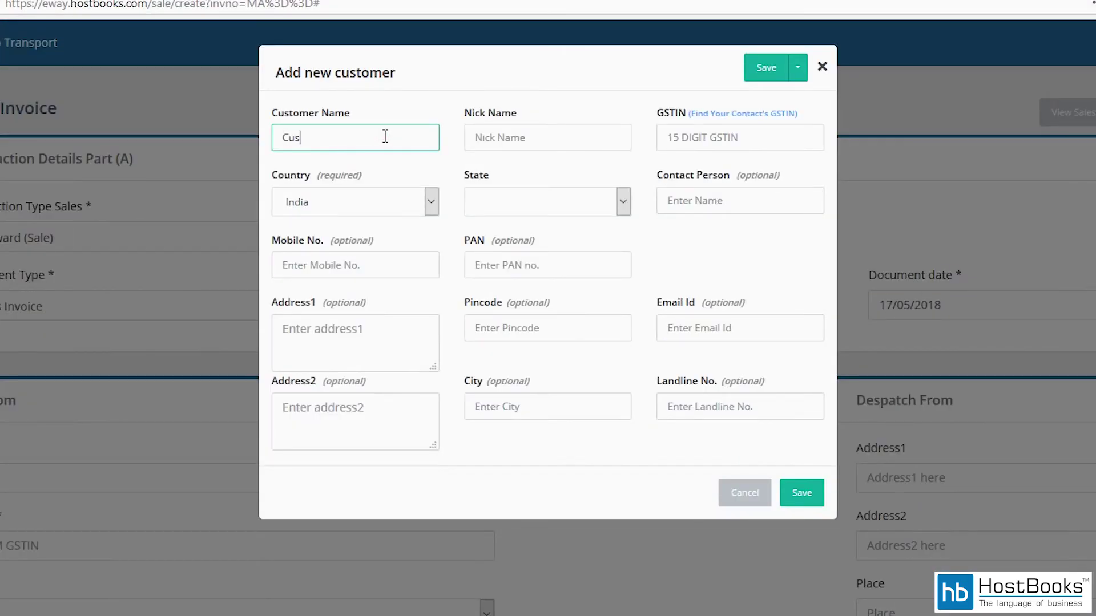
{"action": "type", "text": "tomr"}
{"action": "left_click", "coordinate": [662, 138]}
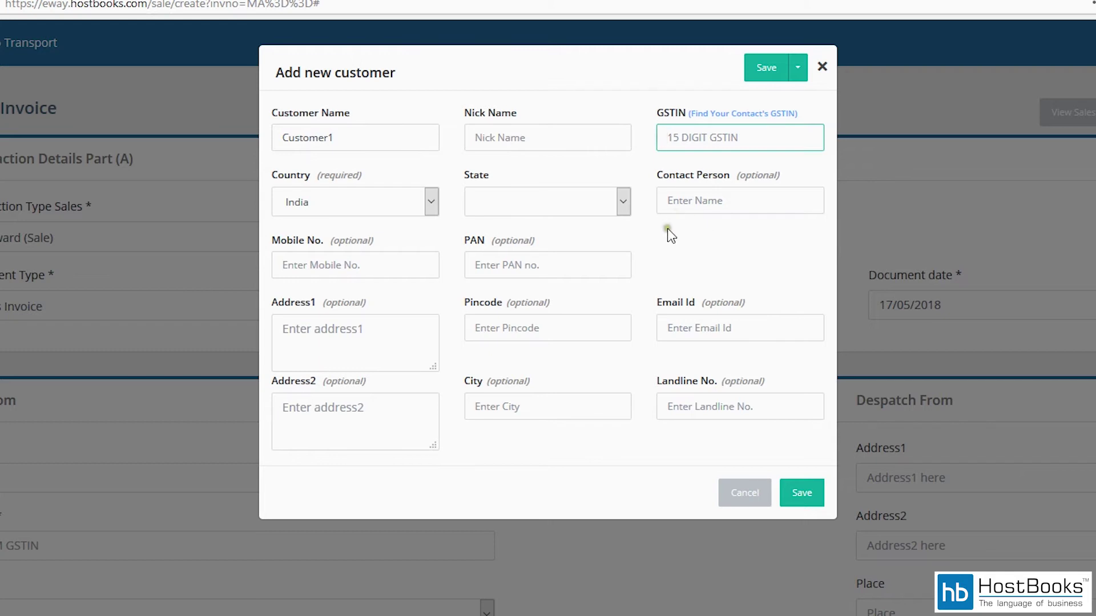
{"action": "type", "text": "URP"}
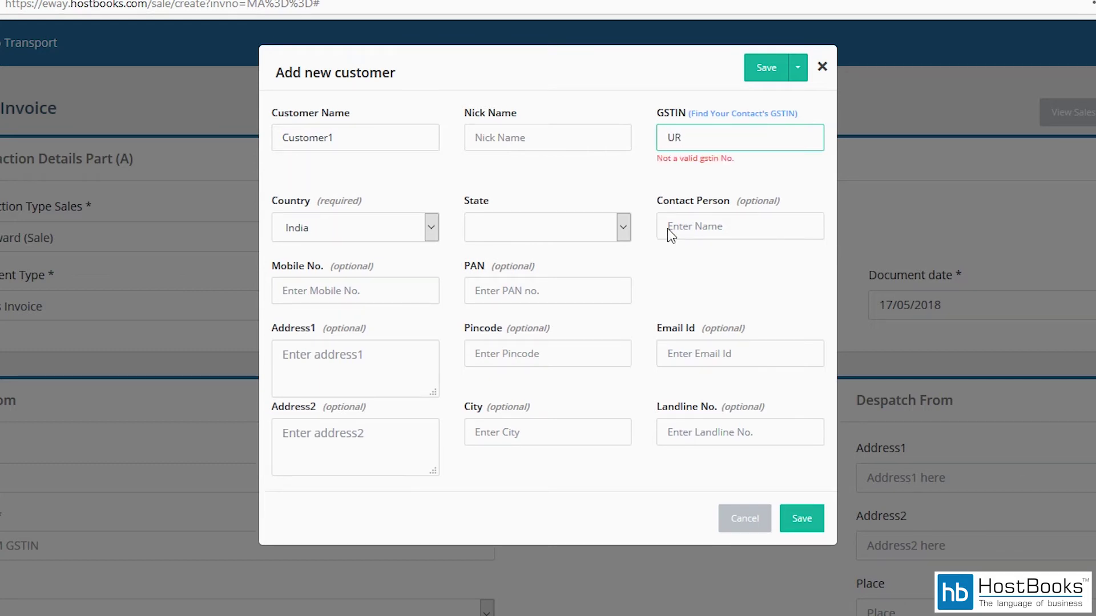
{"action": "left_click", "coordinate": [518, 201]}
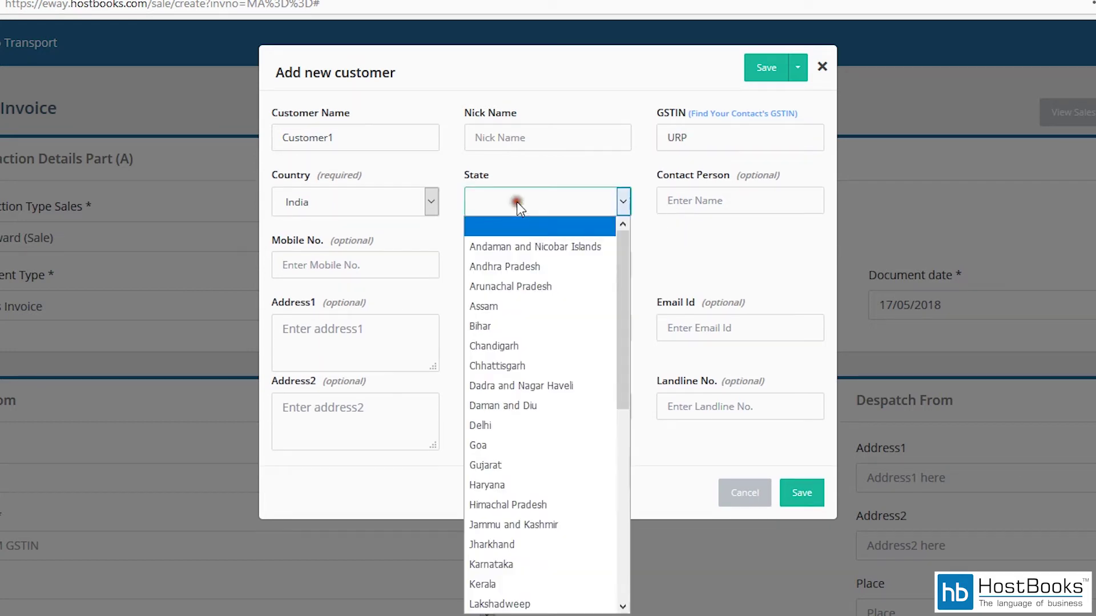
{"action": "left_click", "coordinate": [523, 426]}
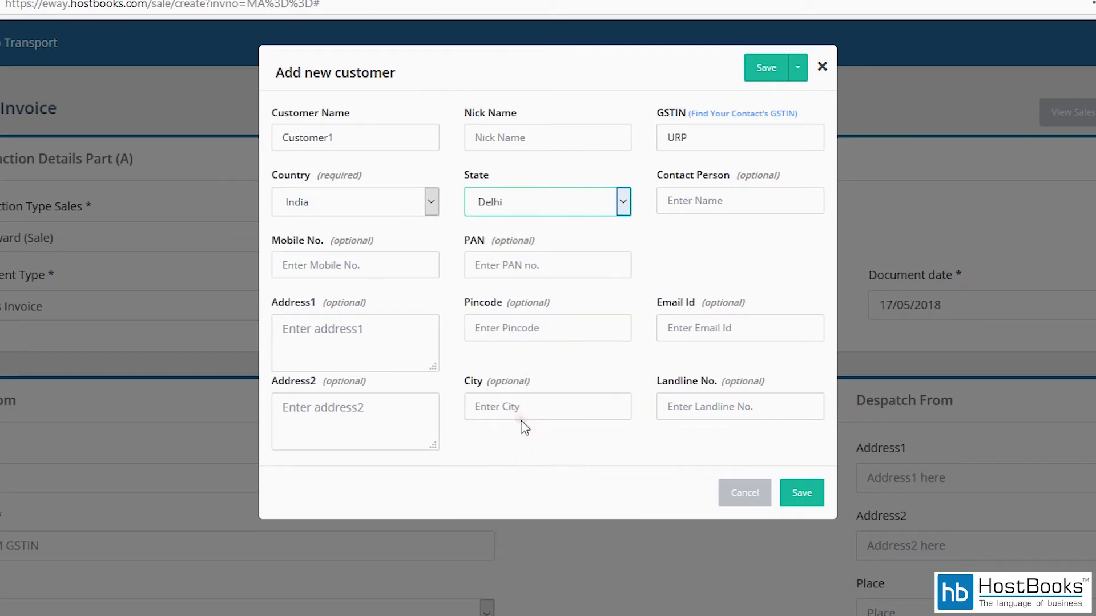
Step: Add the mobile number, Delhi address lines, pincode 110001 and city Delhi, then save the customer
{"action": "left_click", "coordinate": [727, 202]}
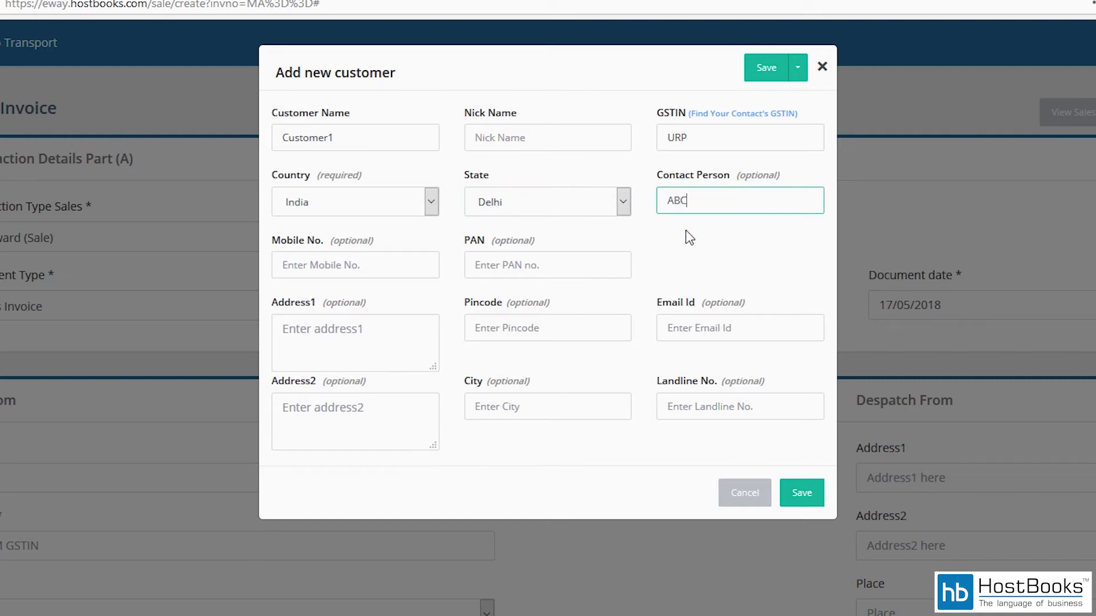
{"action": "left_click", "coordinate": [374, 264]}
{"action": "type", "text": "12"}
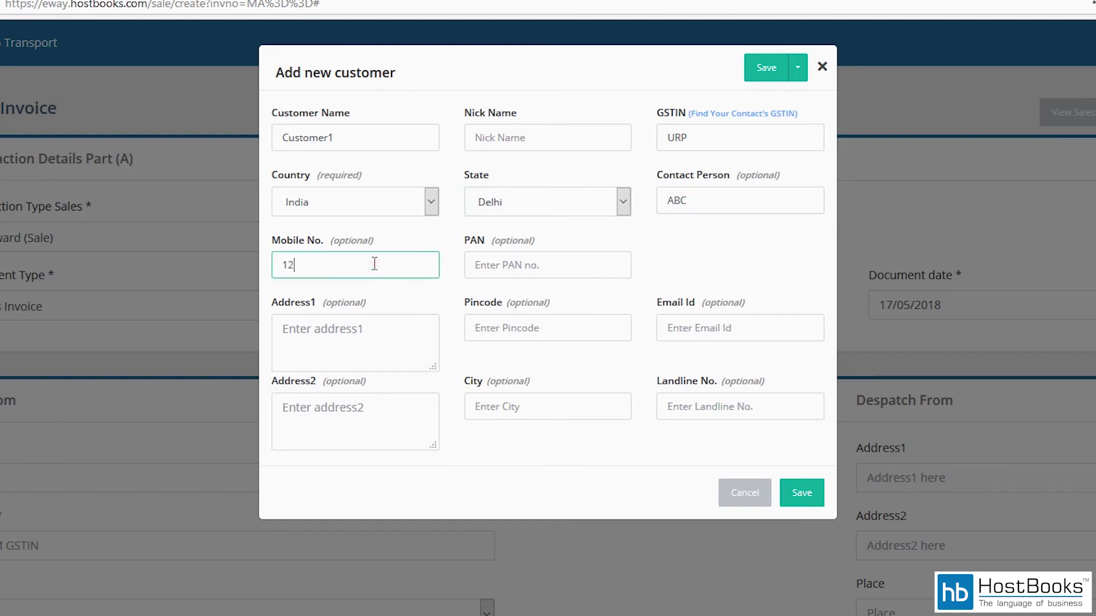
{"action": "type", "text": "34567890"}
{"action": "left_click", "coordinate": [545, 264]}
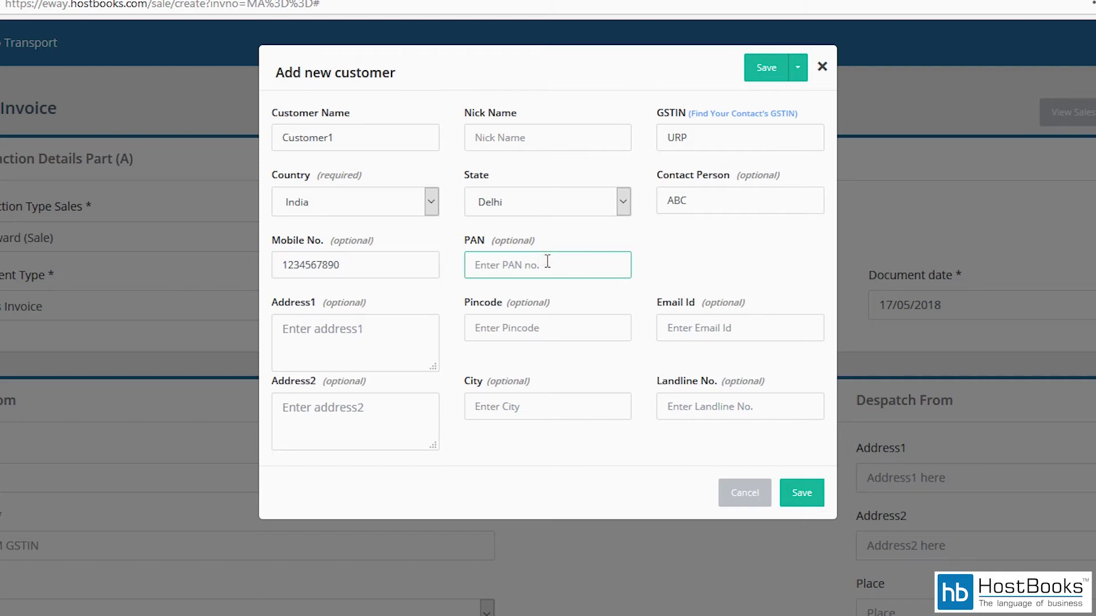
{"action": "left_click", "coordinate": [351, 343]}
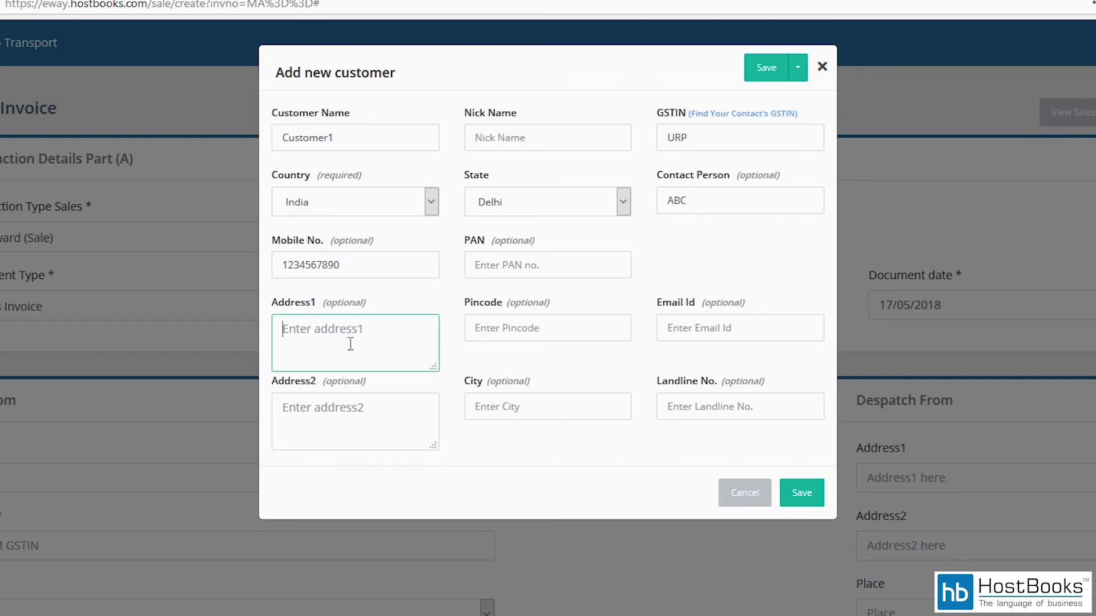
{"action": "type", "text": "Delhi"}
{"action": "left_click", "coordinate": [504, 326]}
{"action": "type", "text": "110001"}
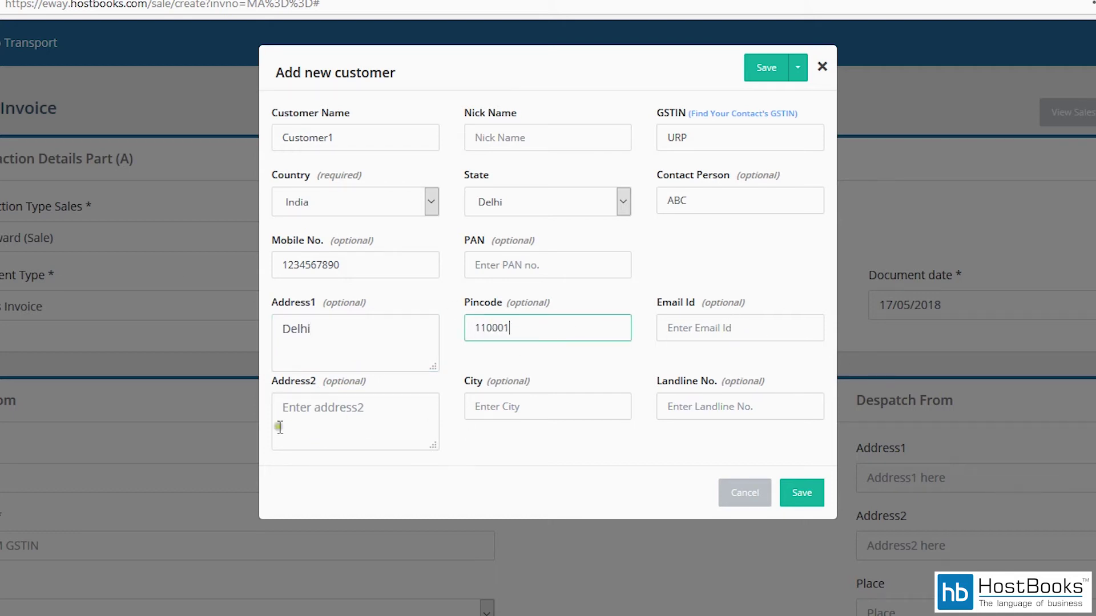
{"action": "left_click", "coordinate": [349, 411]}
{"action": "type", "text": "Del"}
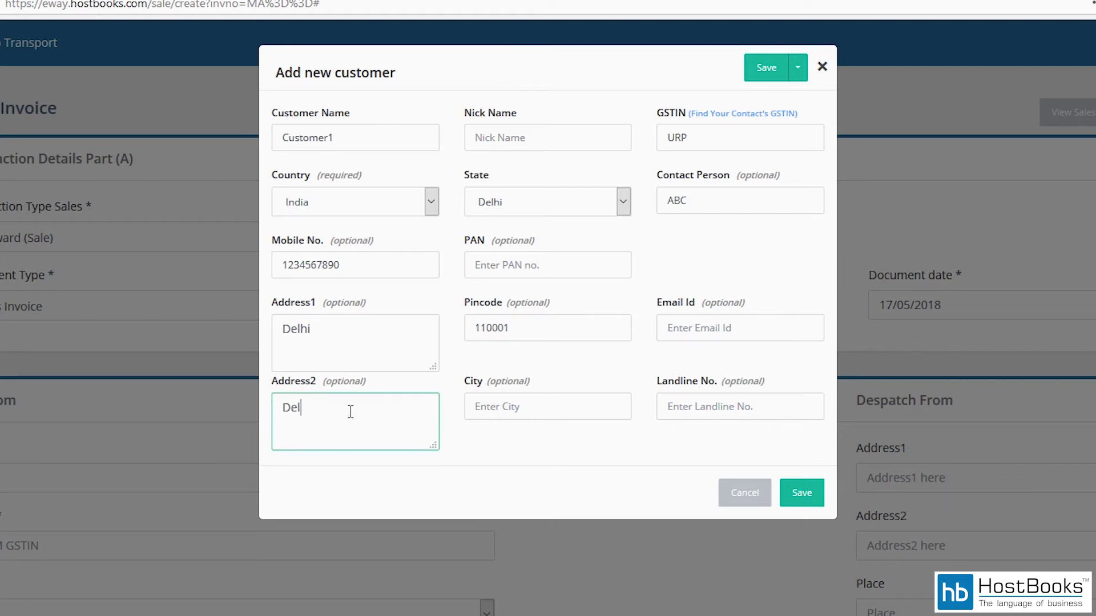
{"action": "type", "text": "hi"}
{"action": "left_click", "coordinate": [559, 402]}
{"action": "type", "text": "D"}
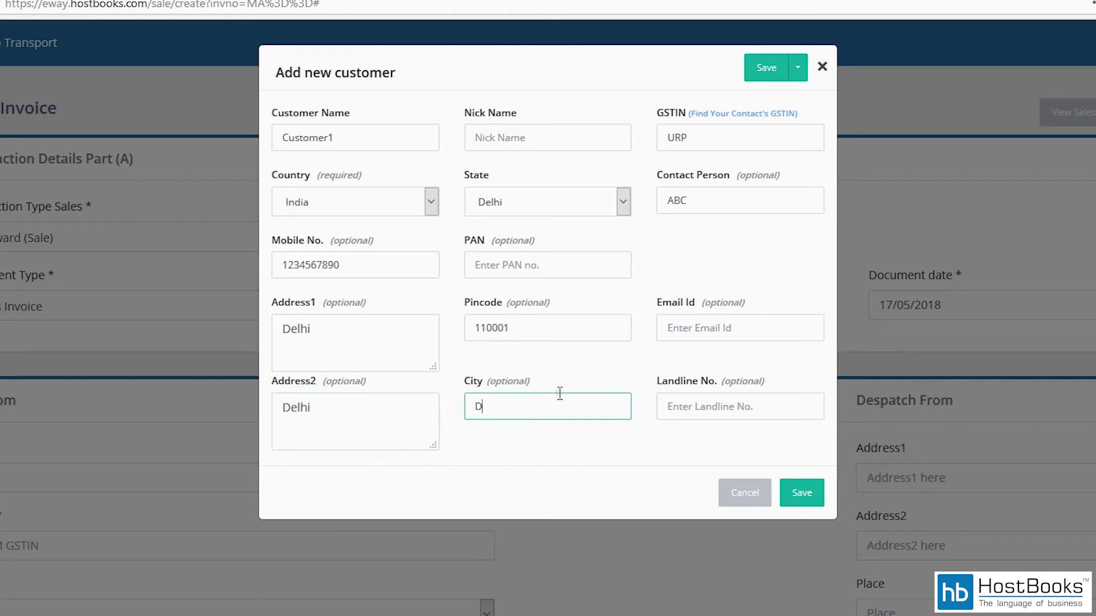
{"action": "type", "text": "elhi"}
{"action": "left_click", "coordinate": [796, 493]}
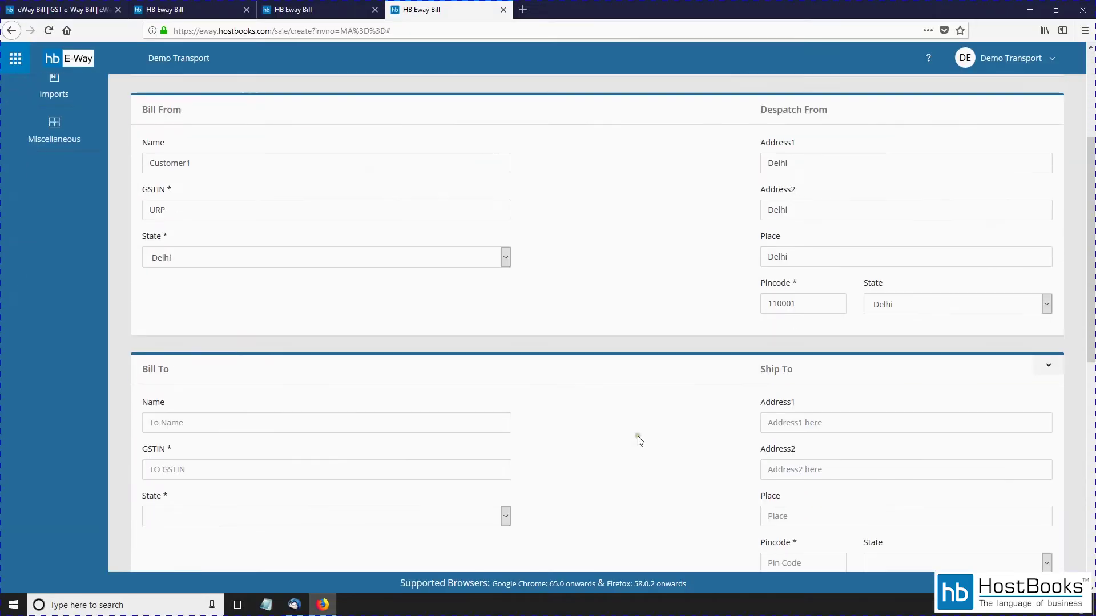
Step: Search 'Cus' in the Bill To name and choose to add a new contact
{"action": "scroll", "coordinate": [678, 596], "scroll_direction": "down", "scroll_amount": 3}
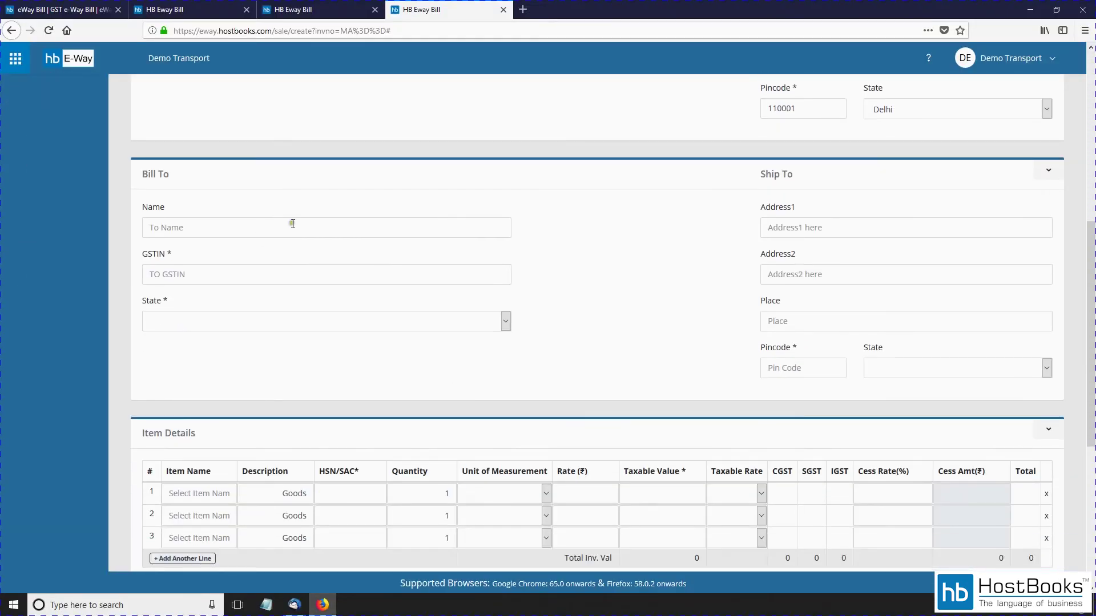
{"action": "left_click", "coordinate": [292, 223]}
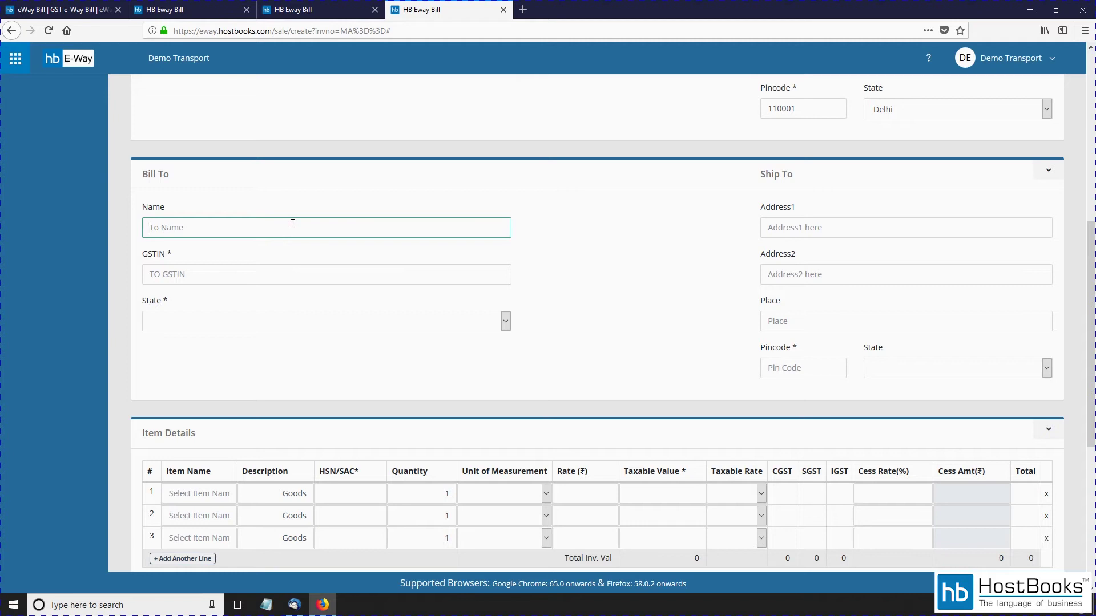
{"action": "type", "text": "Cus"}
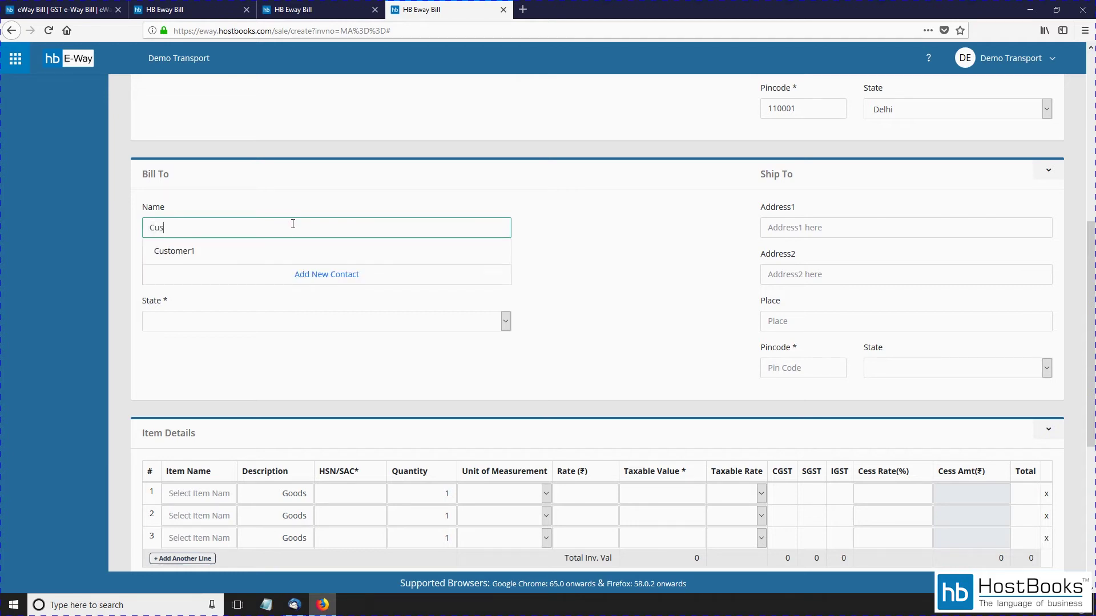
{"action": "left_click", "coordinate": [335, 275]}
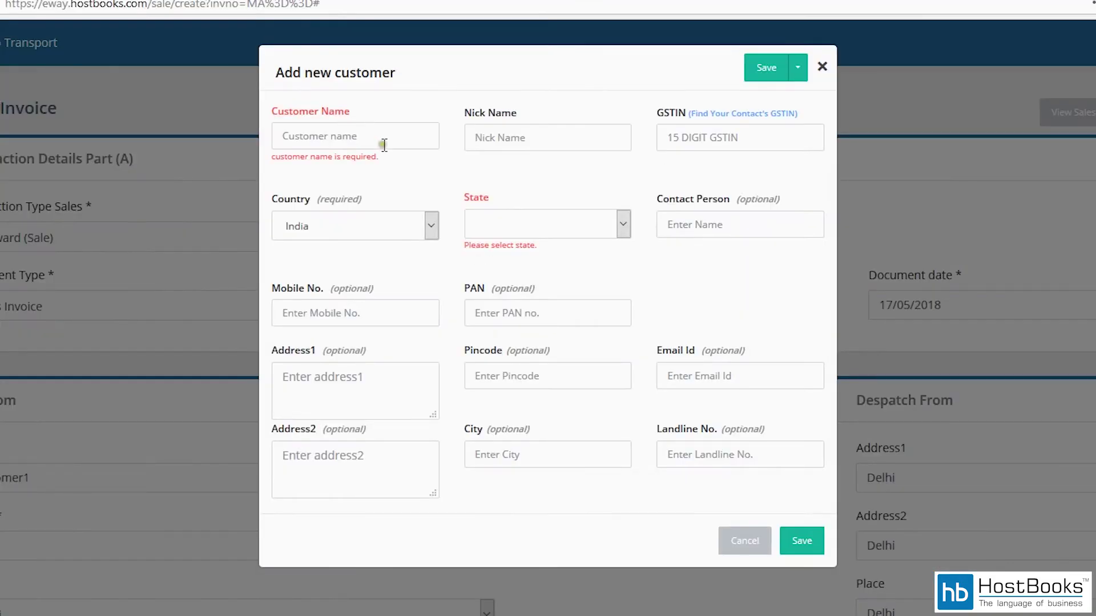
Step: Enter customer name Customer2, GSTIN URP and state Punjab for the new customer
{"action": "left_click", "coordinate": [383, 143]}
{"action": "type", "text": "Custo"}
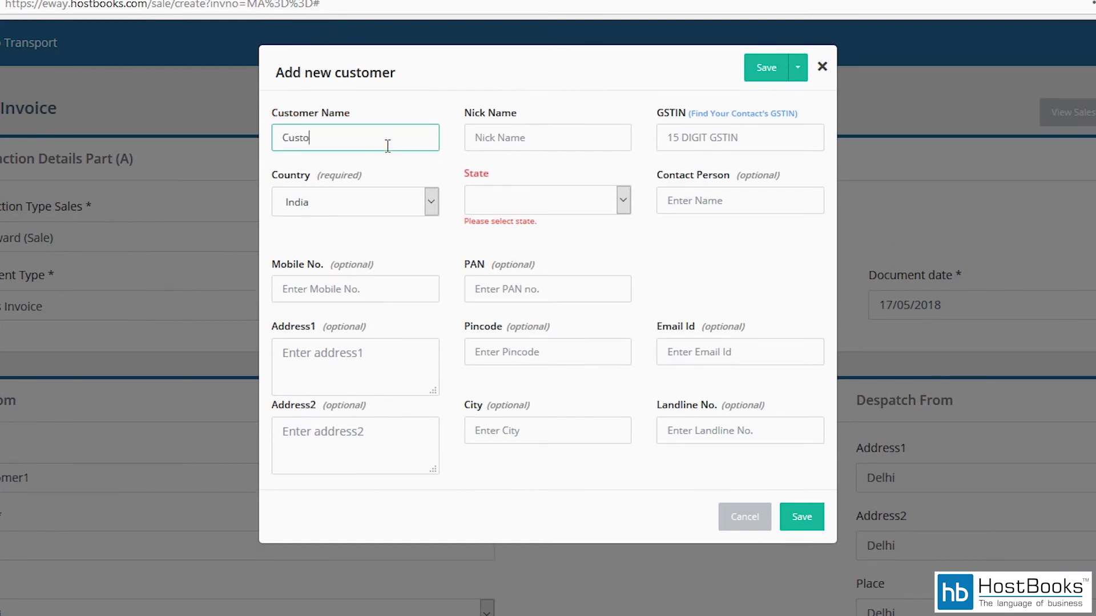
{"action": "type", "text": "mer2"}
{"action": "left_click", "coordinate": [745, 143]}
{"action": "type", "text": "URP"}
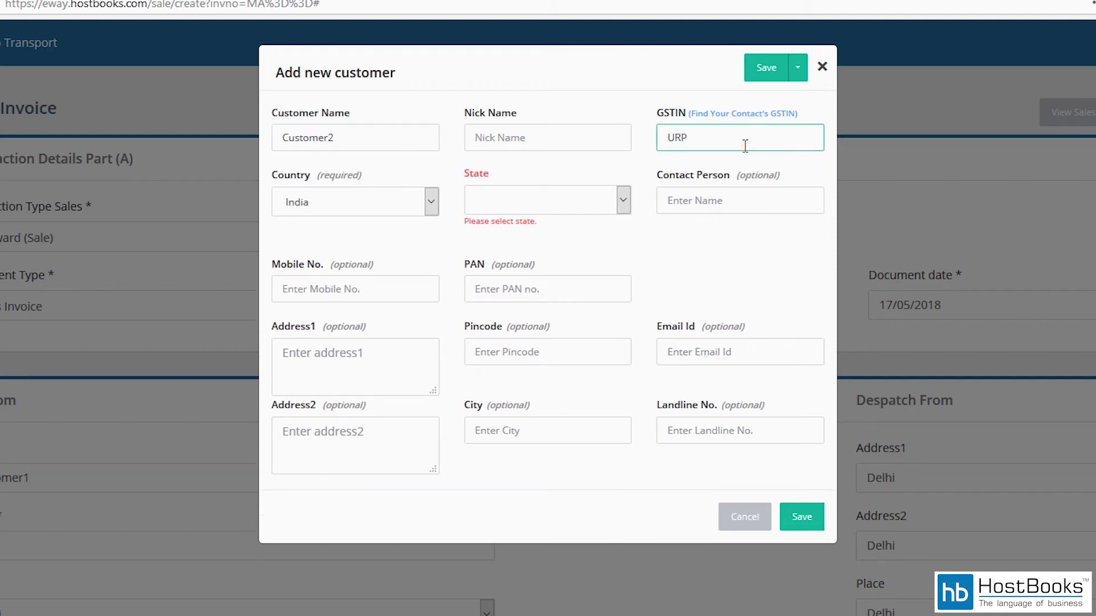
{"action": "left_click", "coordinate": [527, 197]}
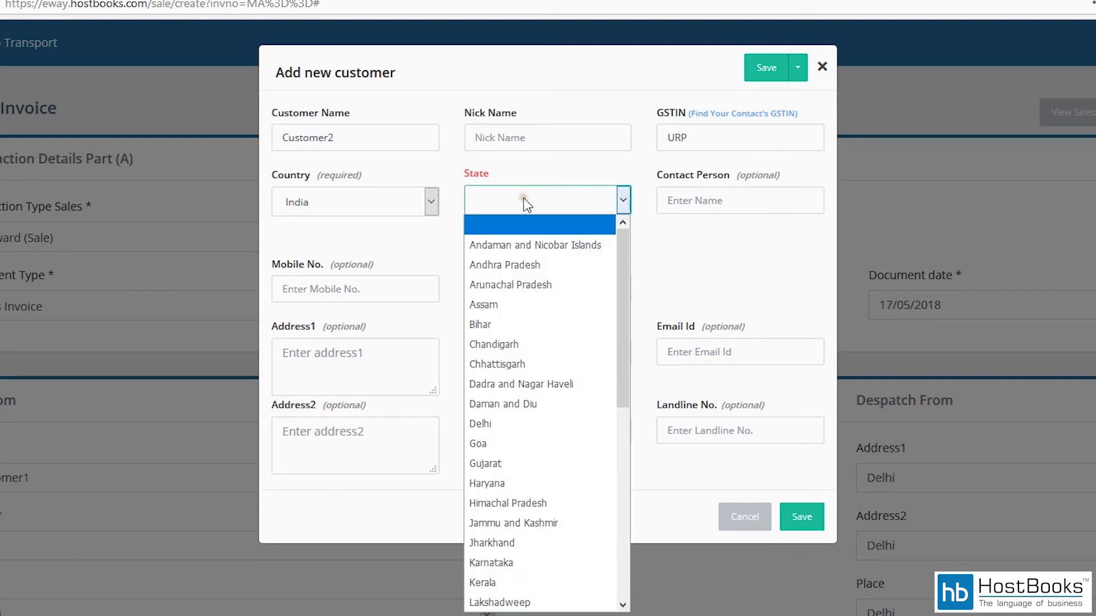
{"action": "key", "text": "p"}
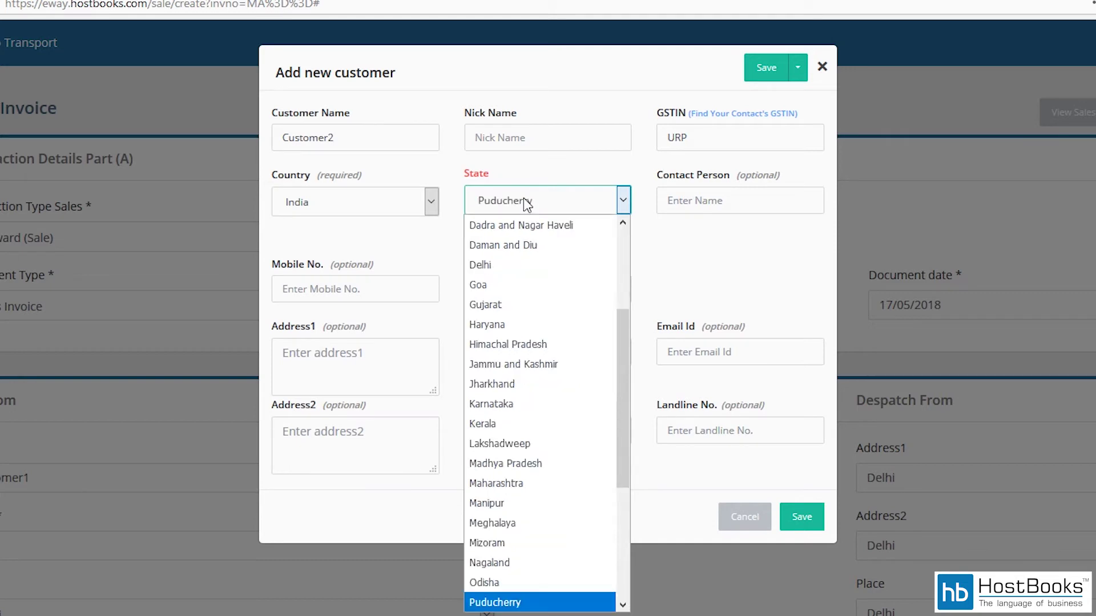
{"action": "key", "text": "u"}
{"action": "key", "text": "n"}
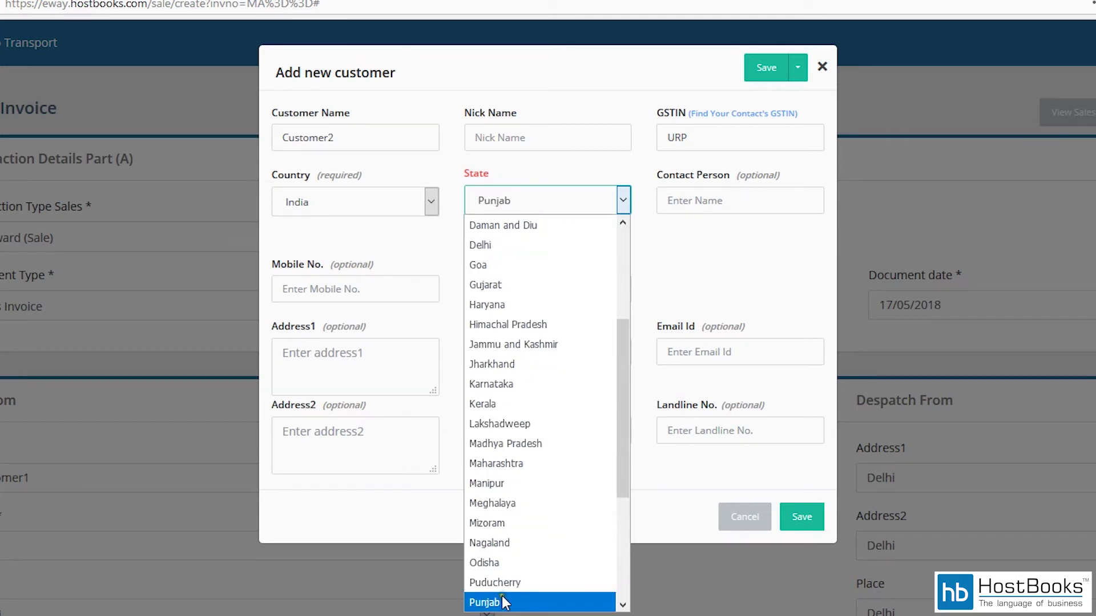
{"action": "left_click", "coordinate": [484, 602]}
Step: Fill in the customer's contact person and mobile number
{"action": "left_click", "coordinate": [719, 203]}
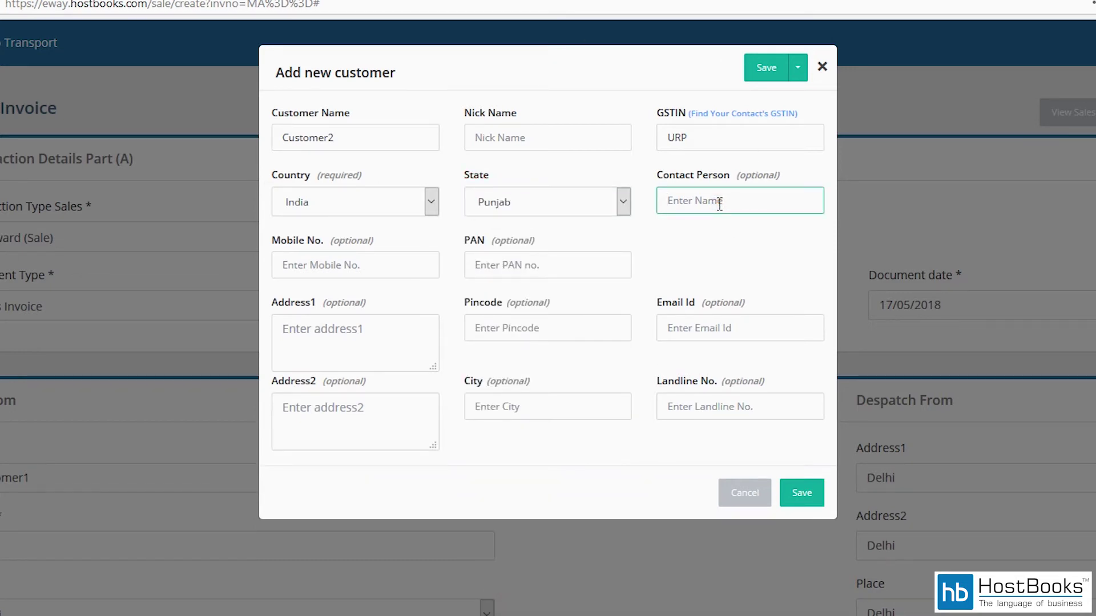
{"action": "type", "text": "XYZ"}
{"action": "left_click", "coordinate": [405, 264]}
{"action": "type", "text": "1234"}
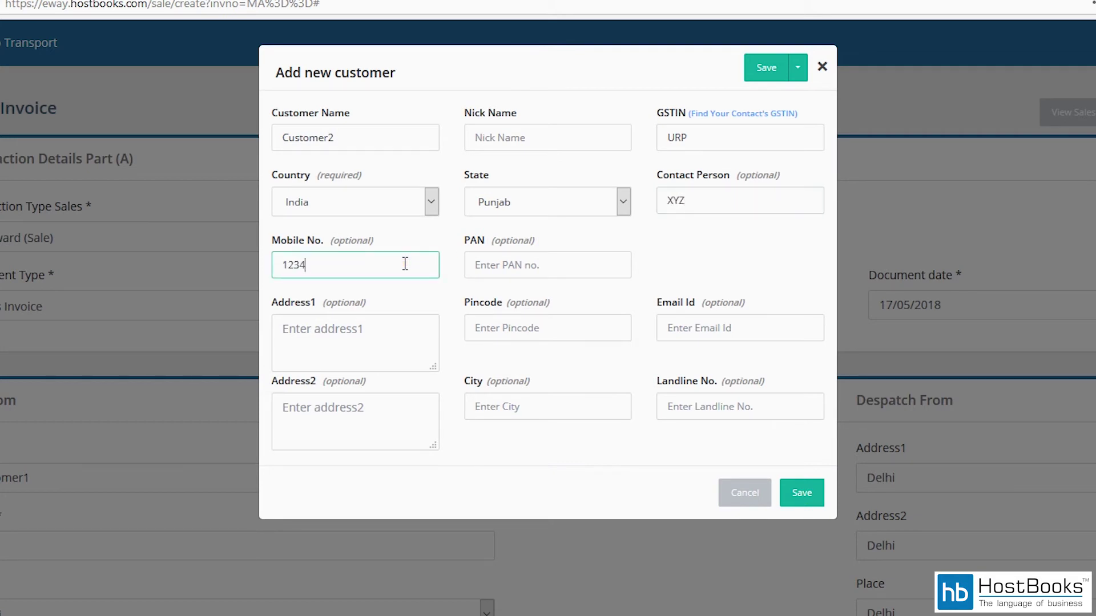
{"action": "type", "text": "567890"}
Step: Enter Chandigarh address lines, pincode 160001 and city Chandigarh, then save Customer2
{"action": "left_click", "coordinate": [370, 333]}
{"action": "type", "text": "Chan"}
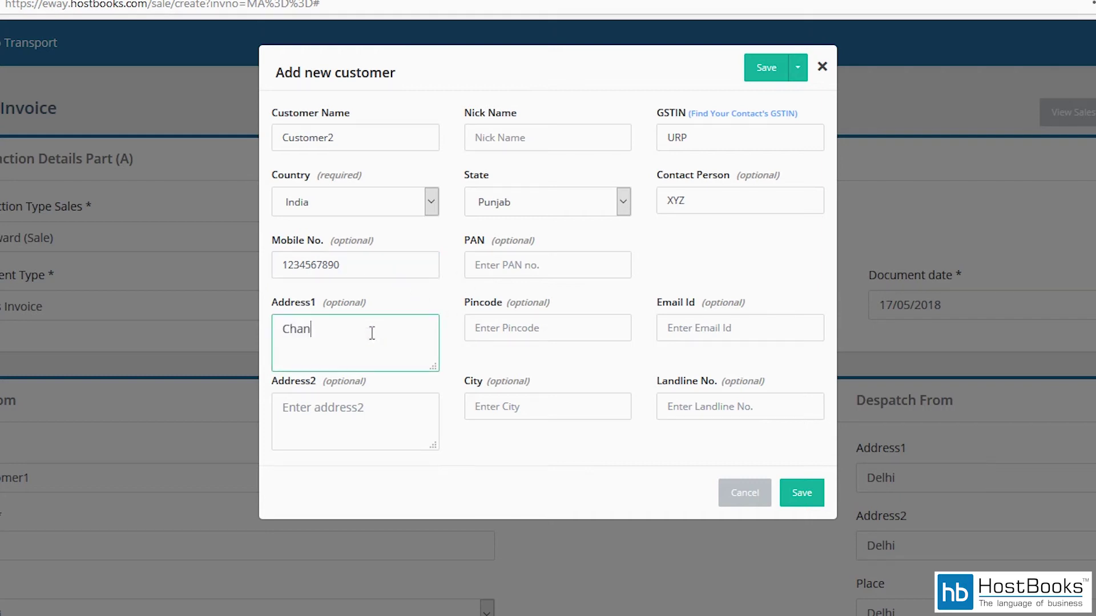
{"action": "type", "text": "digarh"}
{"action": "left_click", "coordinate": [577, 333]}
{"action": "type", "text": "1"}
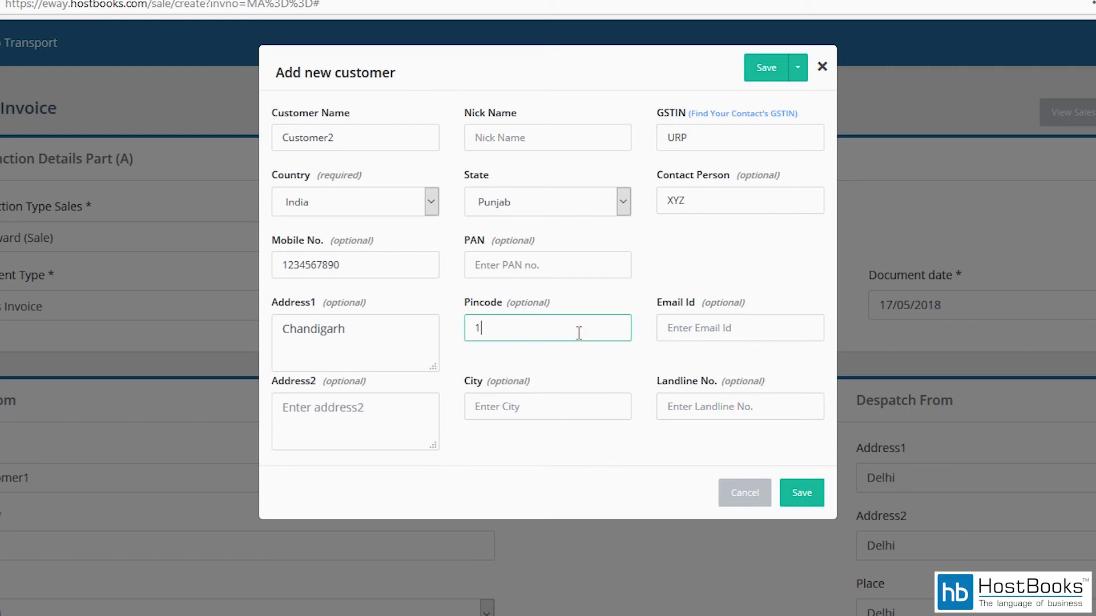
{"action": "type", "text": "60001"}
{"action": "left_click", "coordinate": [303, 413]}
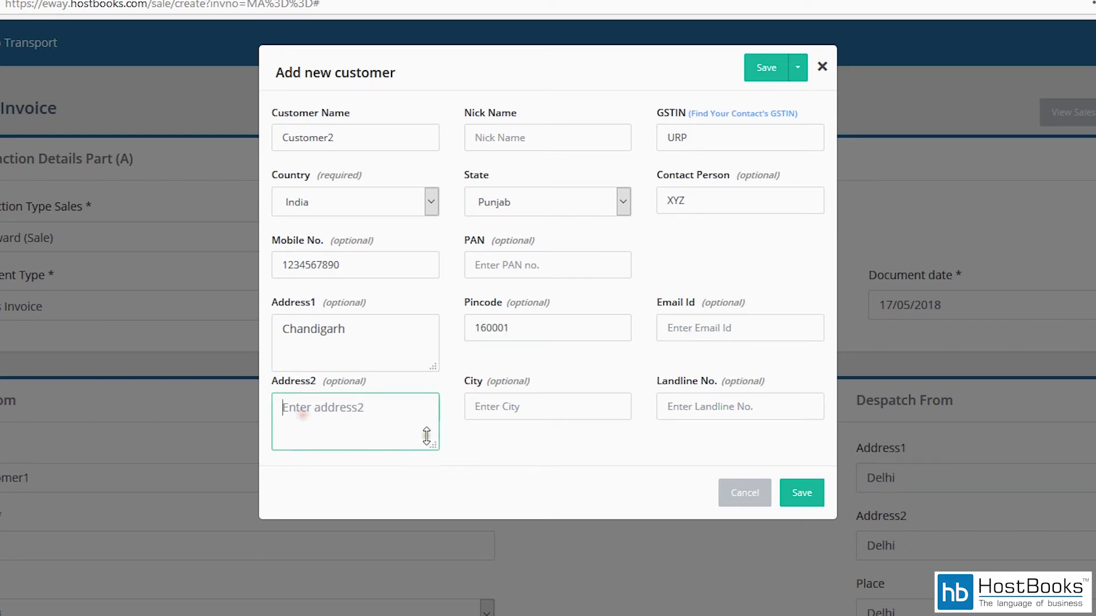
{"action": "type", "text": "Chandigarh"}
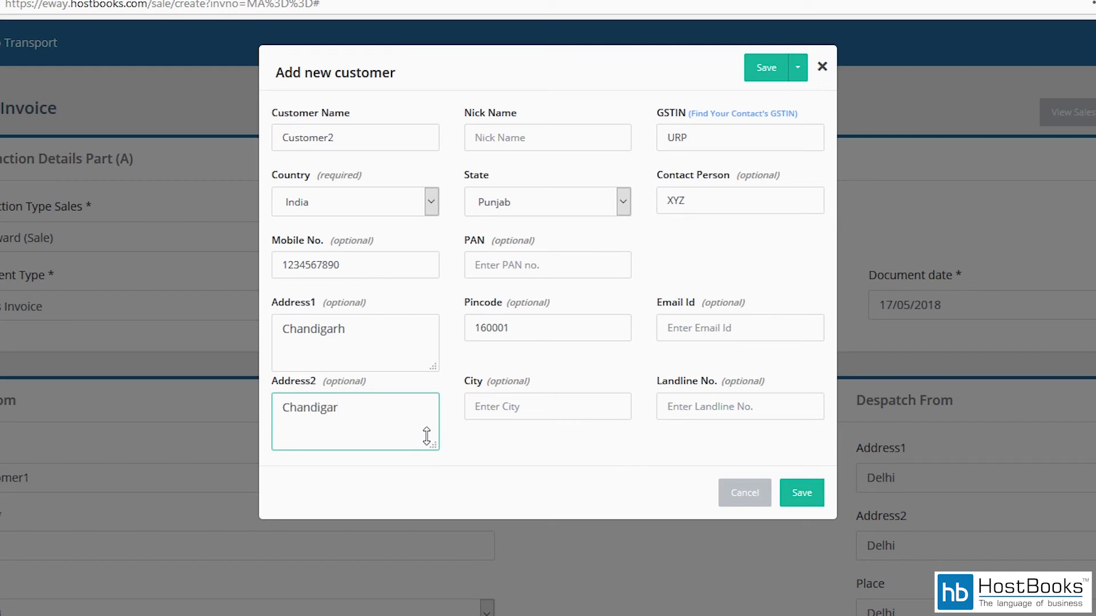
{"action": "left_click", "coordinate": [494, 409]}
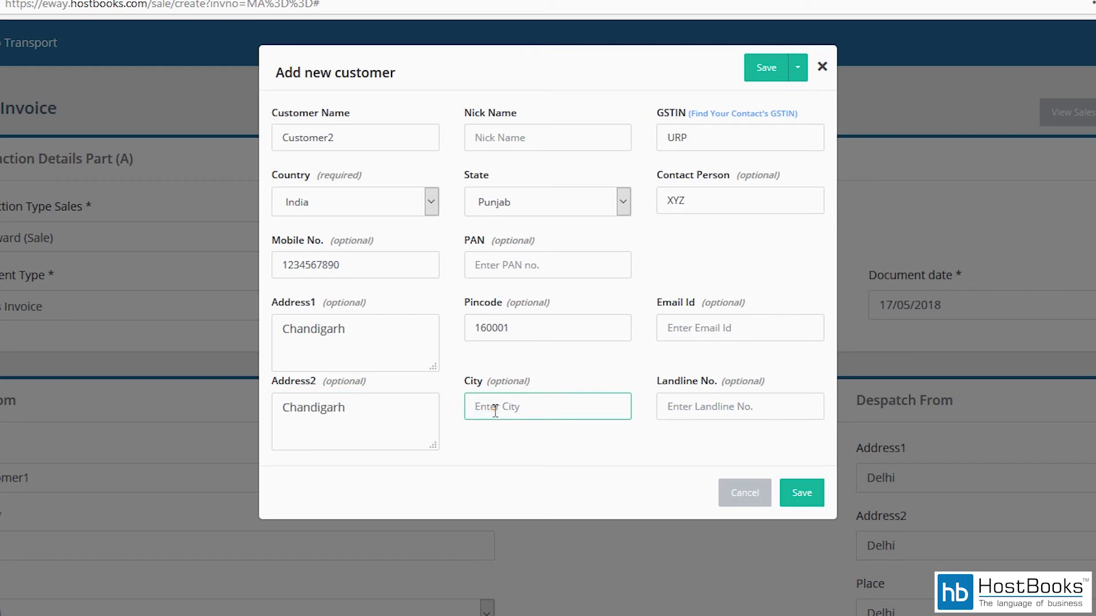
{"action": "type", "text": "Chandigarh"}
{"action": "left_click", "coordinate": [791, 498]}
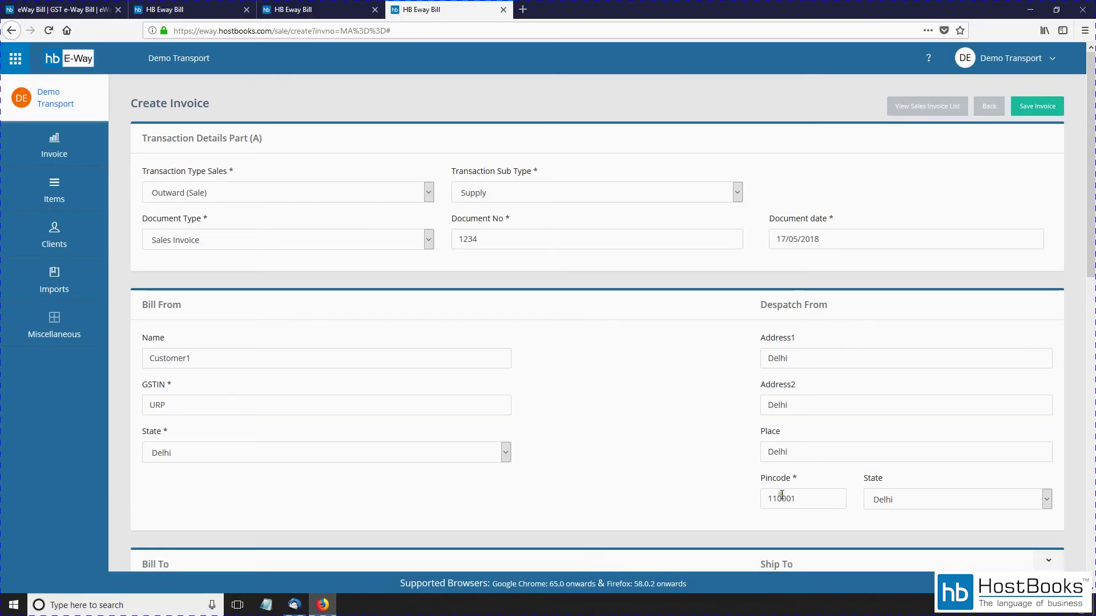
{"action": "left_click", "coordinate": [794, 498]}
Step: Start a Laptop entry in row 1's Item Name and choose the Add New Item suggestion
{"action": "scroll", "coordinate": [591, 310], "scroll_direction": "down", "scroll_amount": 10}
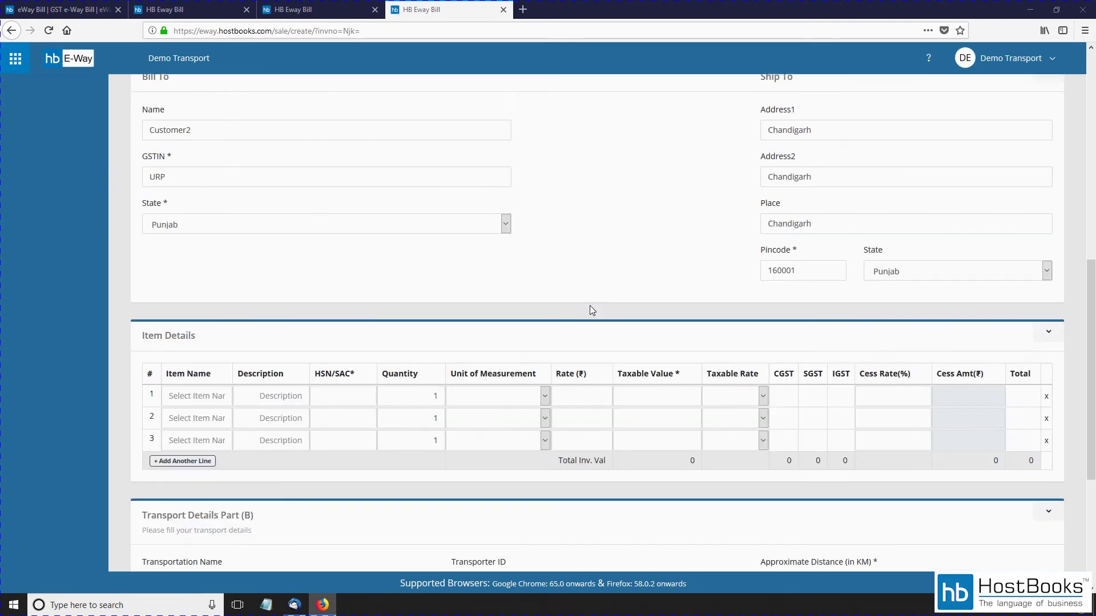
{"action": "scroll", "coordinate": [591, 309], "scroll_direction": "down", "scroll_amount": 3}
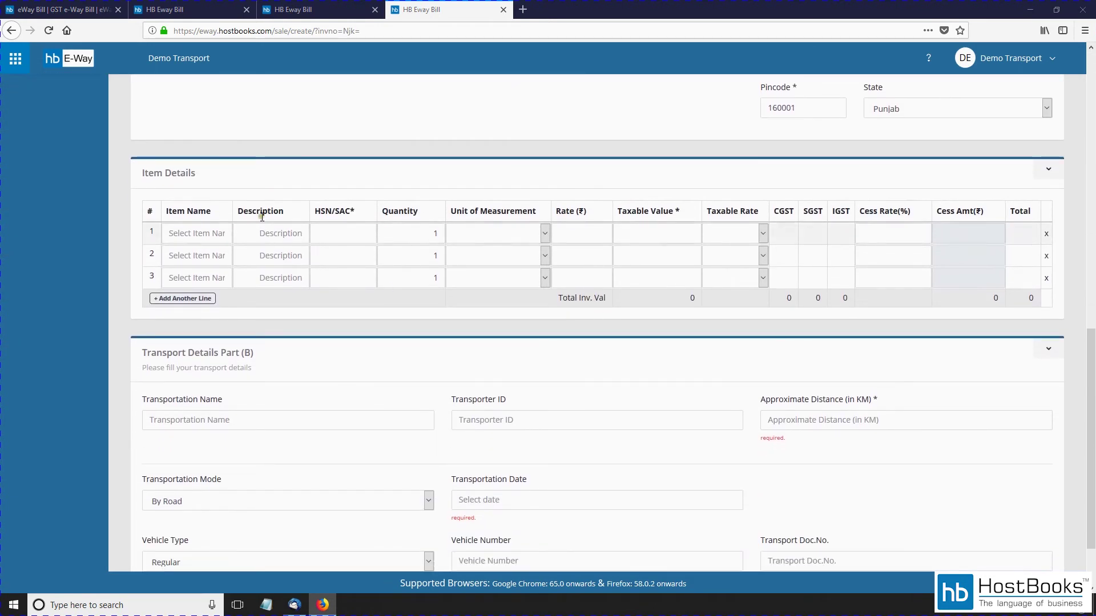
{"action": "left_click", "coordinate": [218, 235]}
{"action": "type", "text": "Lap"}
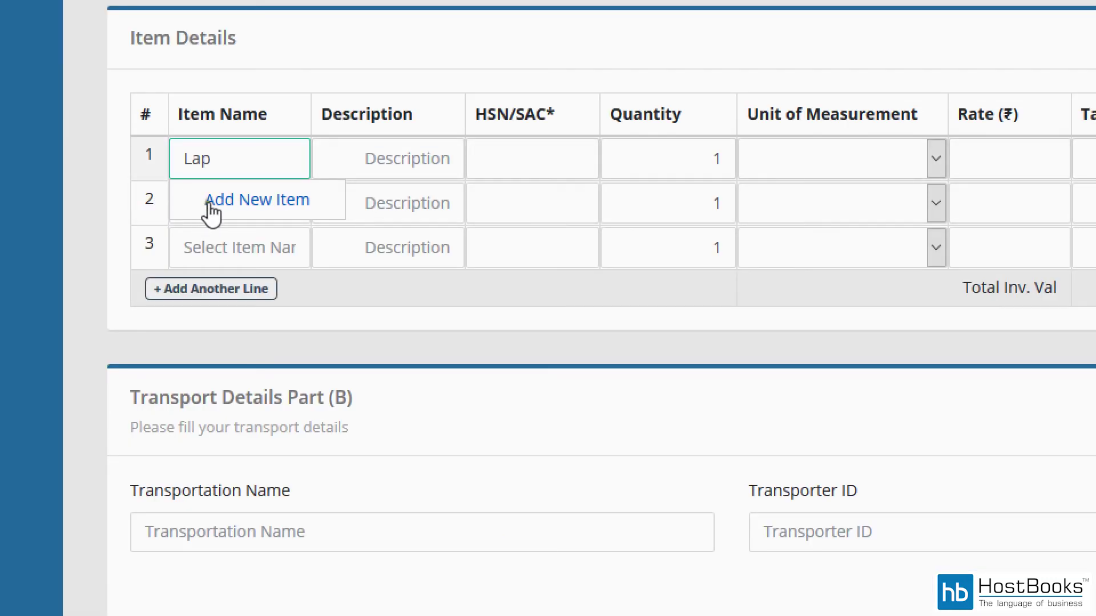
{"action": "left_click", "coordinate": [209, 206]}
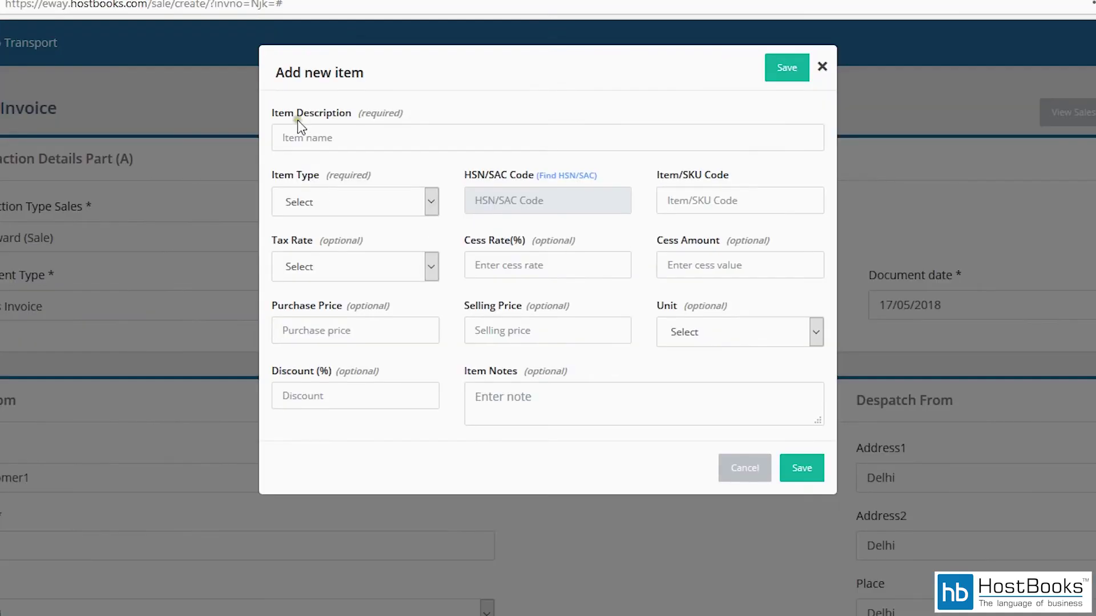
Step: Name the new item Laptop, make it Goods, and set HSN code 8471
{"action": "left_click", "coordinate": [391, 123]}
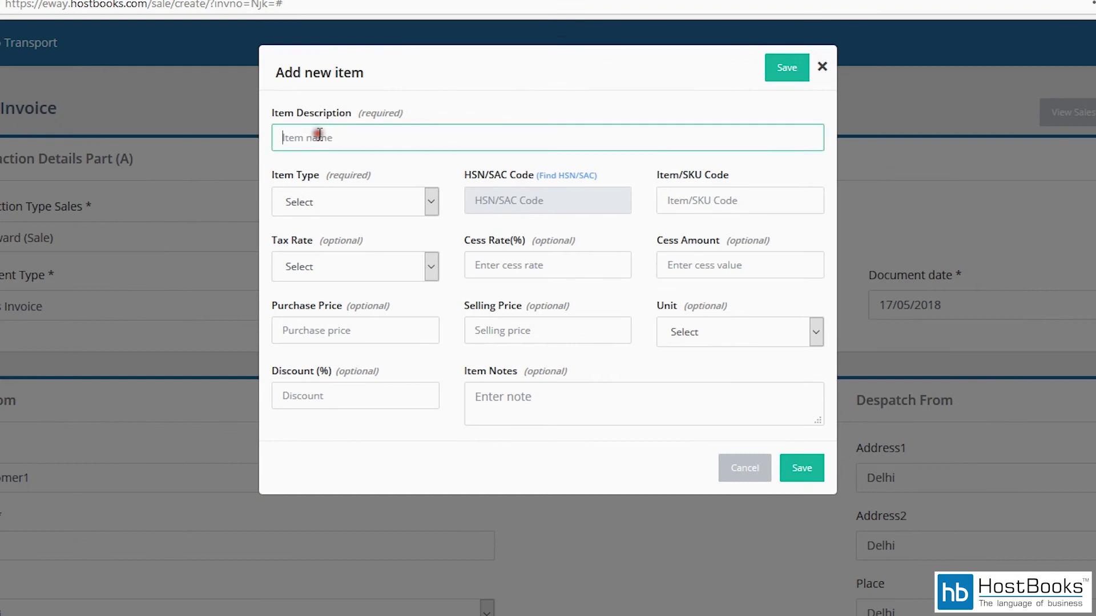
{"action": "type", "text": "Laptop"}
{"action": "key", "text": "Tab"}
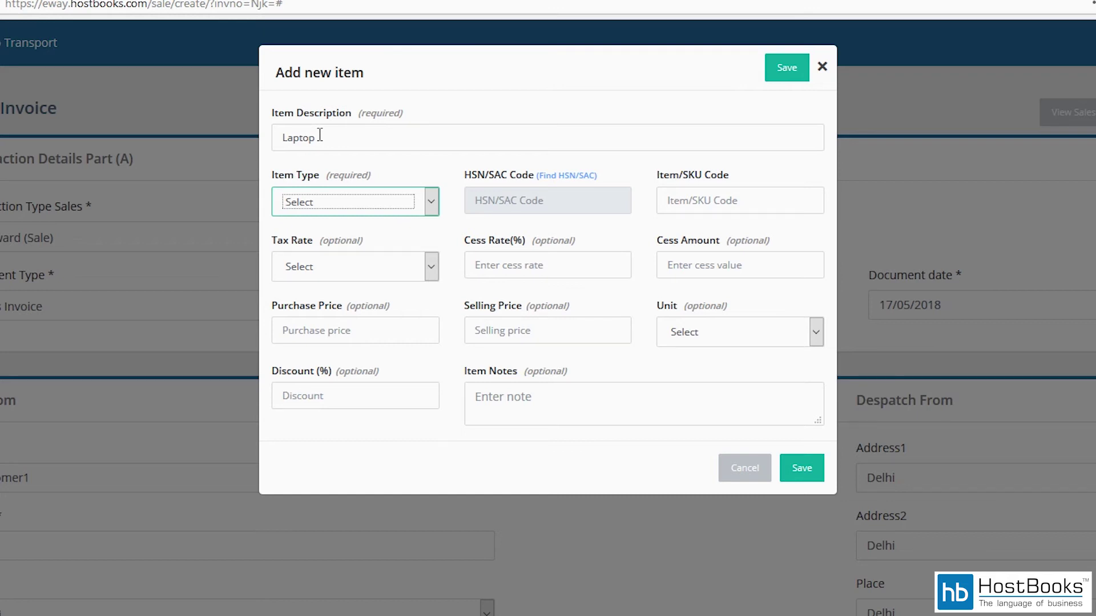
{"action": "key", "text": "Down"}
{"action": "left_click", "coordinate": [431, 203]}
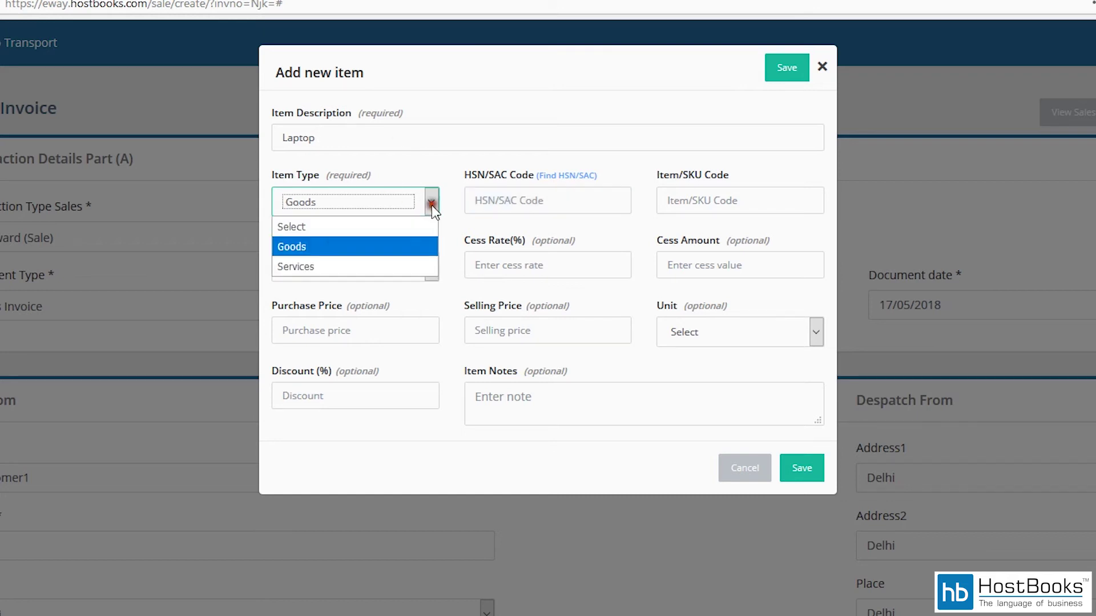
{"action": "left_click", "coordinate": [334, 246]}
{"action": "left_click", "coordinate": [557, 198]}
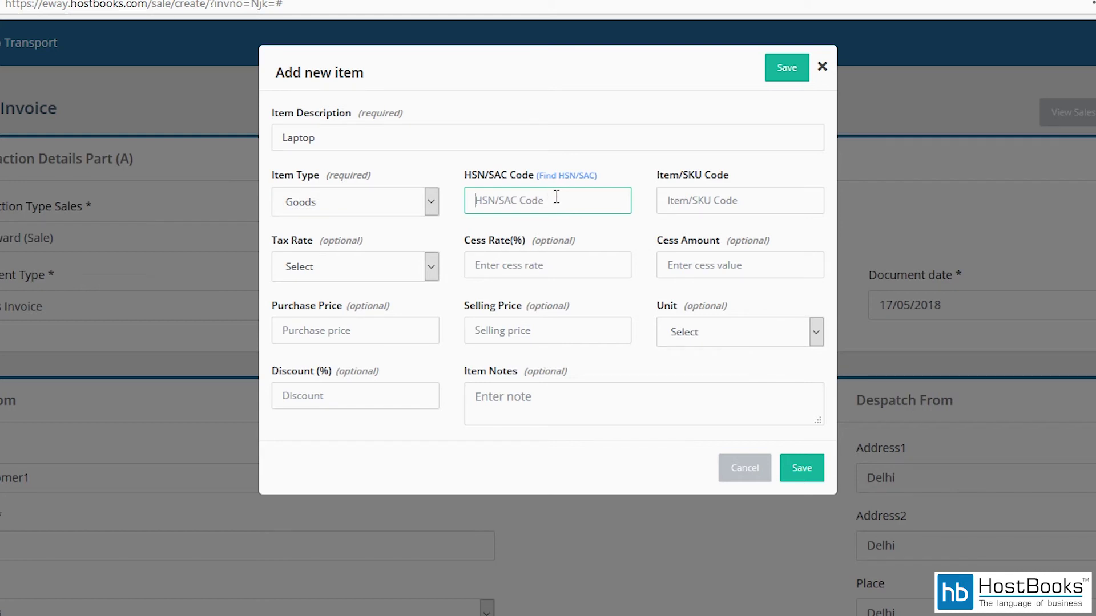
{"action": "type", "text": "8471"}
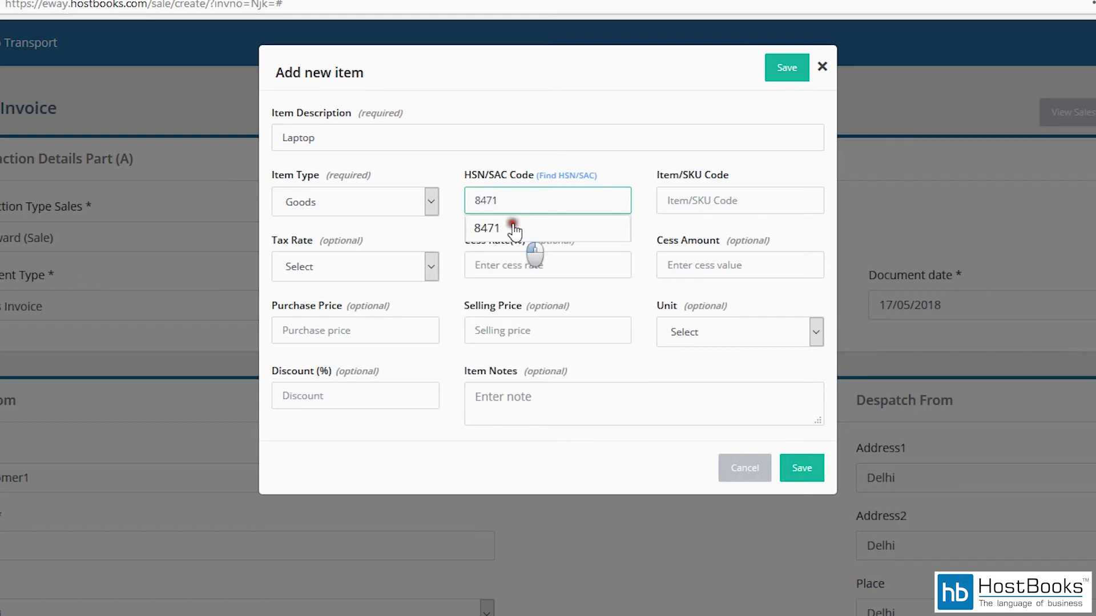
{"action": "left_click", "coordinate": [514, 228]}
Step: Set 18% tax, selling price 20000 and unit Units, then save the Laptop item
{"action": "left_click", "coordinate": [359, 276]}
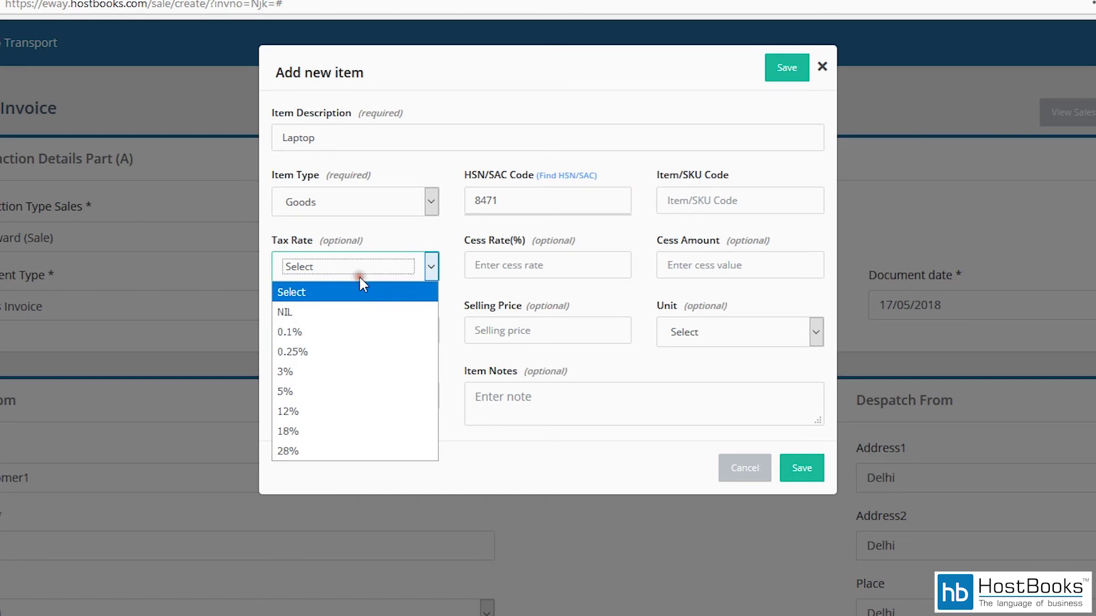
{"action": "left_click", "coordinate": [288, 431]}
{"action": "left_click", "coordinate": [517, 265]}
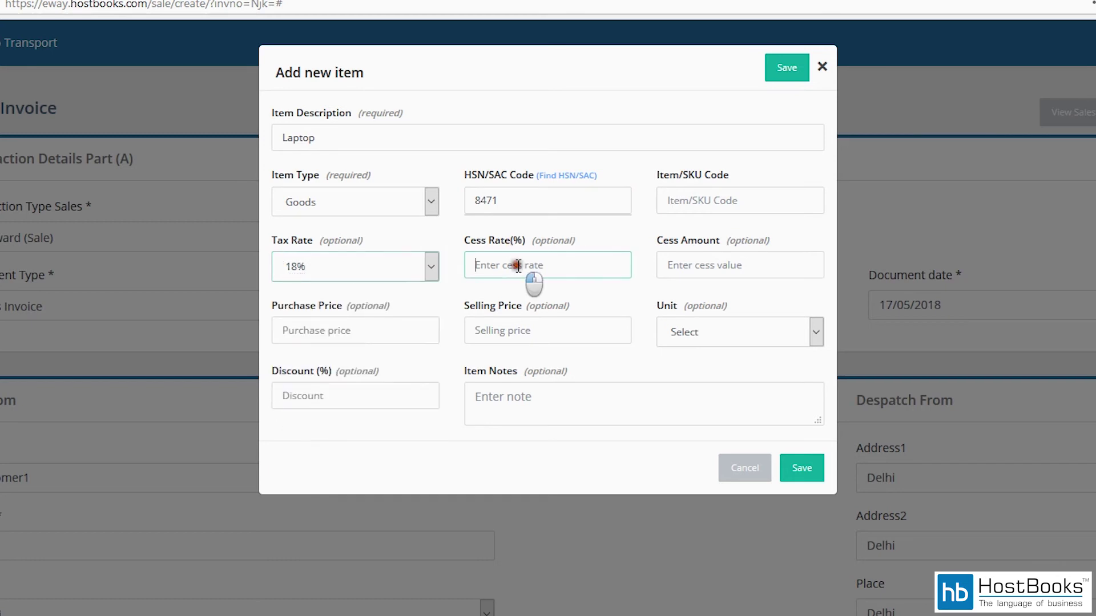
{"action": "left_click", "coordinate": [672, 261]}
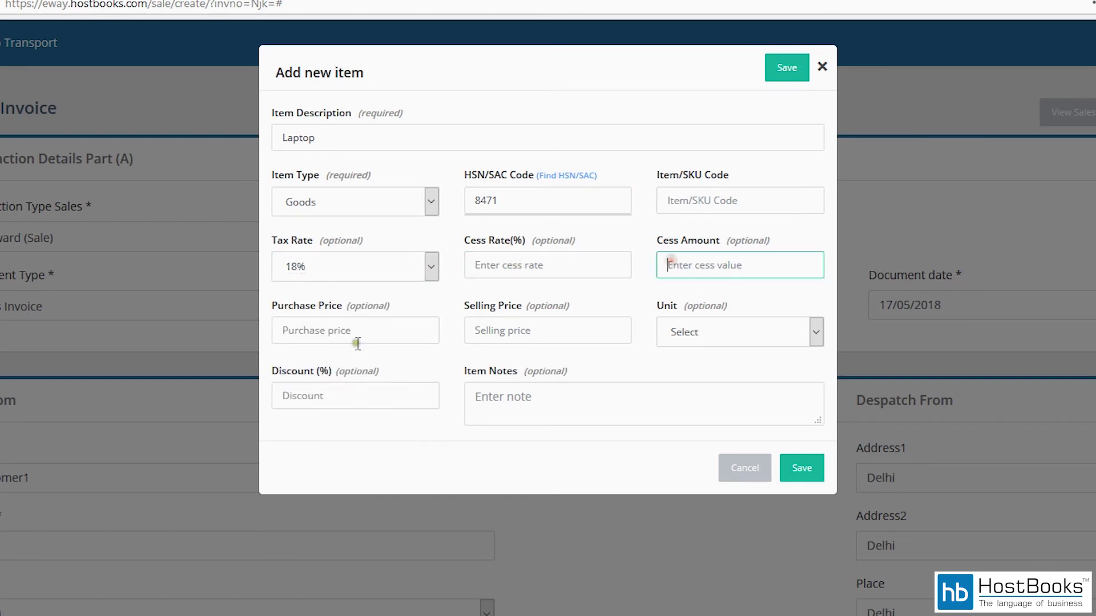
{"action": "left_click", "coordinate": [366, 329]}
{"action": "left_click", "coordinate": [544, 325]}
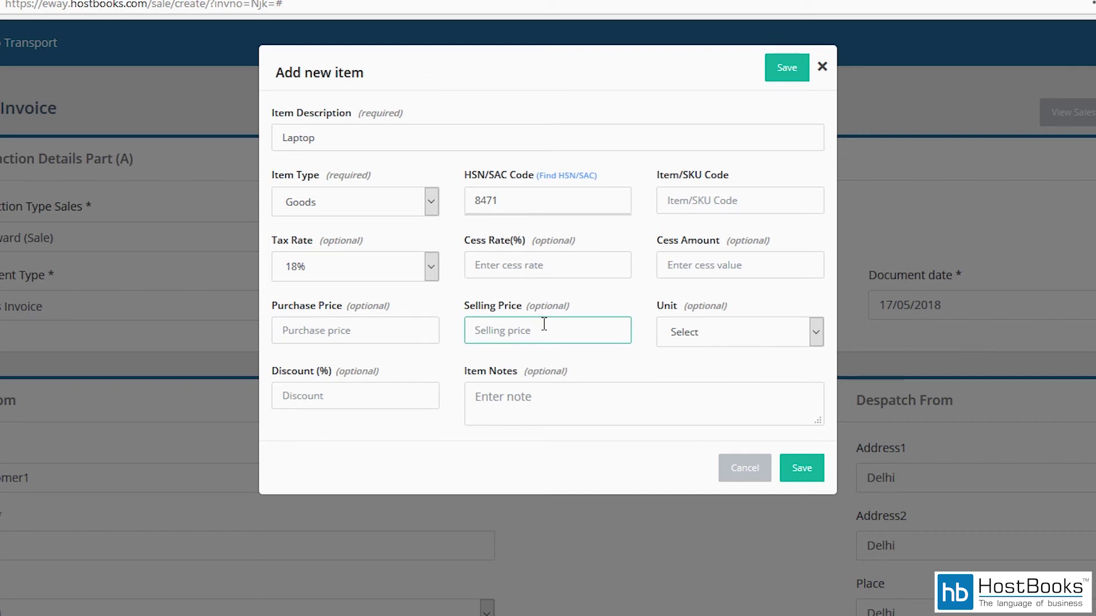
{"action": "type", "text": "20000"}
{"action": "left_click", "coordinate": [689, 334]}
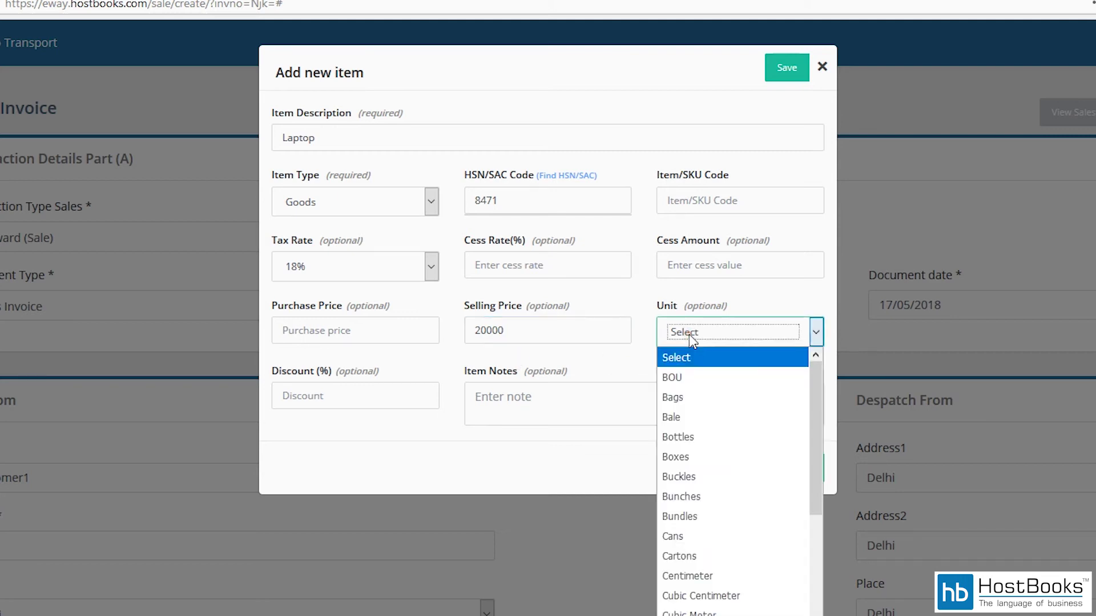
{"action": "scroll", "coordinate": [751, 445], "scroll_direction": "down", "scroll_amount": 8}
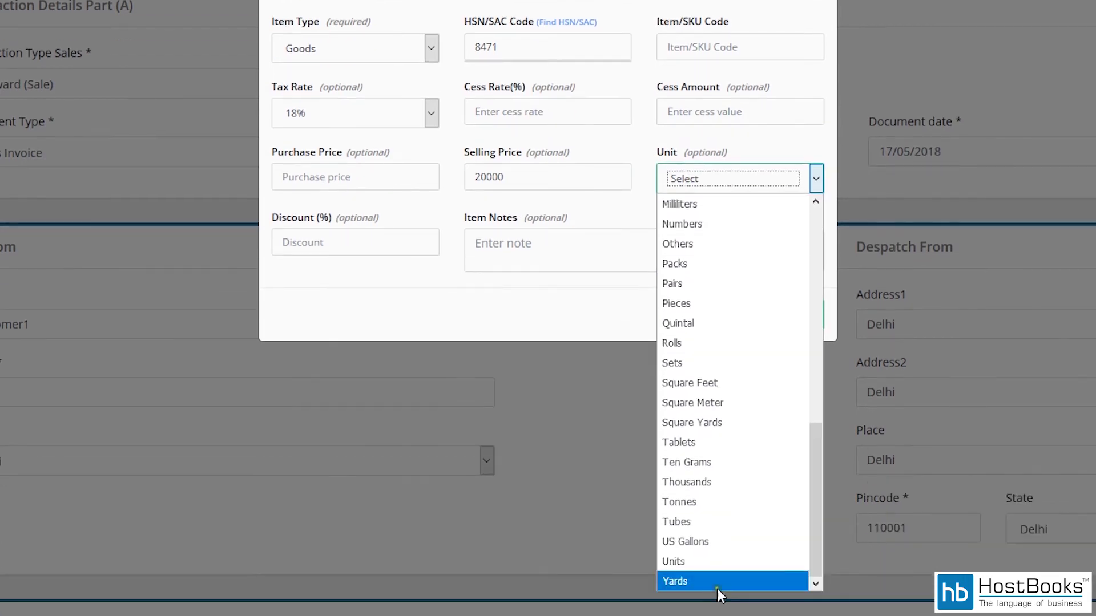
{"action": "left_click", "coordinate": [717, 585]}
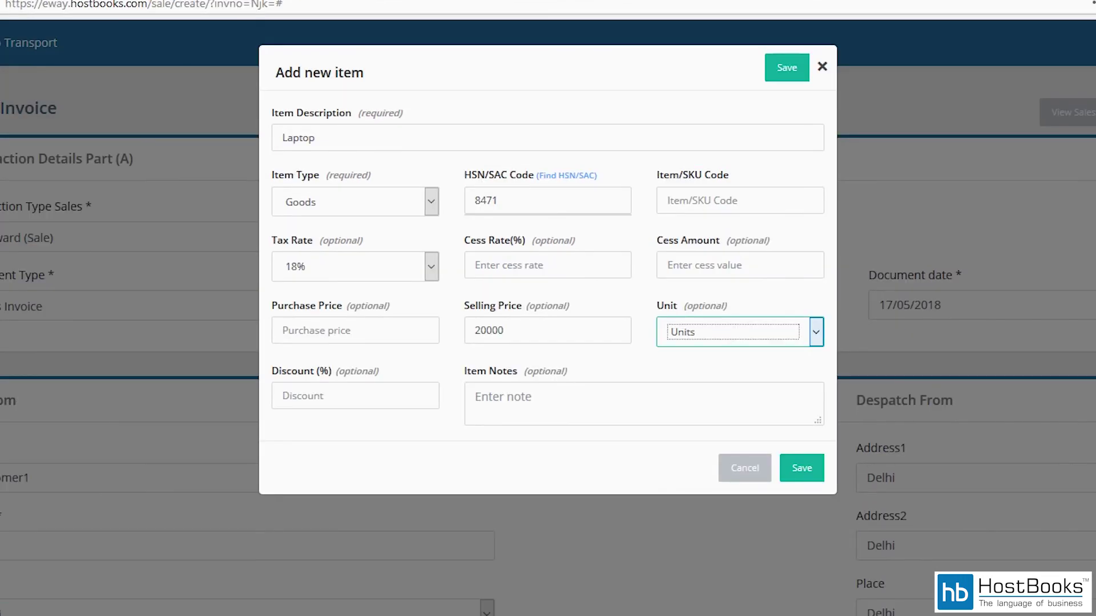
{"action": "left_click", "coordinate": [372, 395]}
{"action": "left_click", "coordinate": [534, 408]}
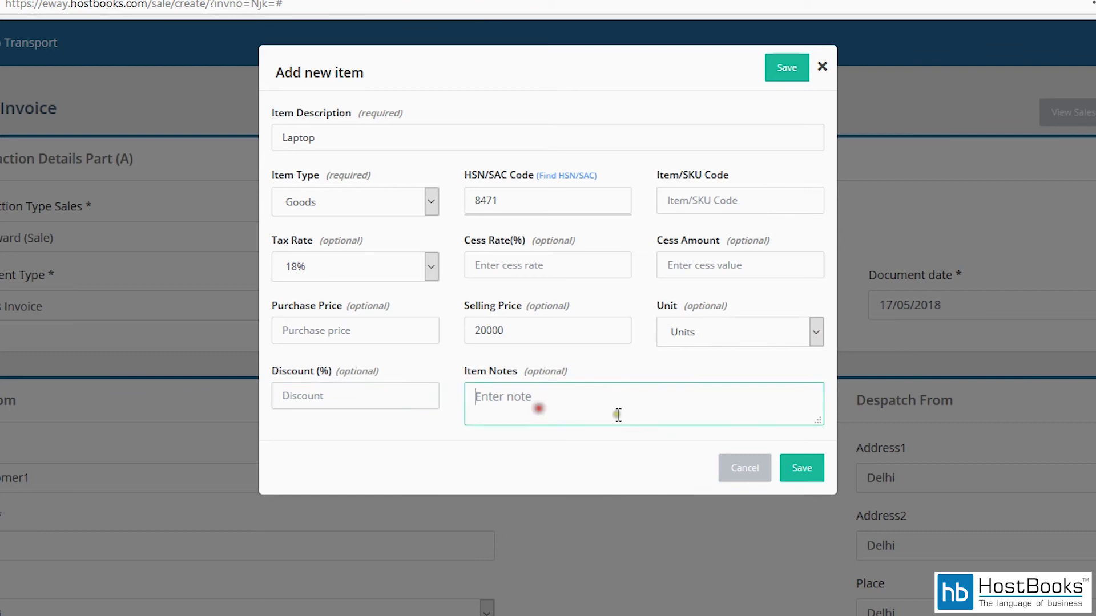
{"action": "left_click", "coordinate": [801, 470]}
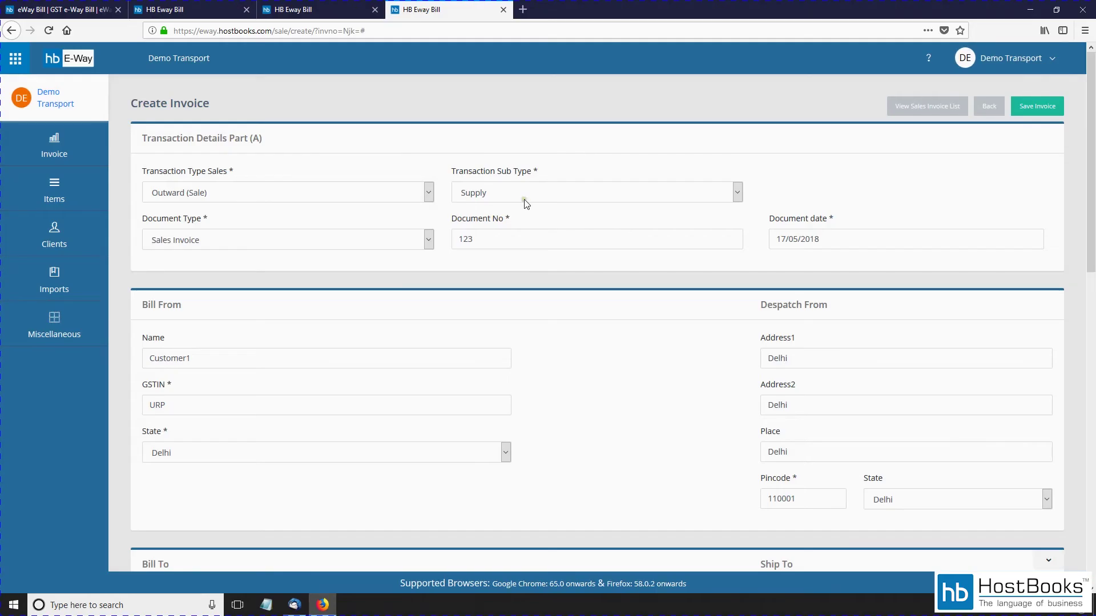
Step: Change the Laptop line's quantity from 1 to 5
{"action": "scroll", "coordinate": [549, 258], "scroll_direction": "down", "scroll_amount": 2}
{"action": "scroll", "coordinate": [549, 208], "scroll_direction": "down", "scroll_amount": 9}
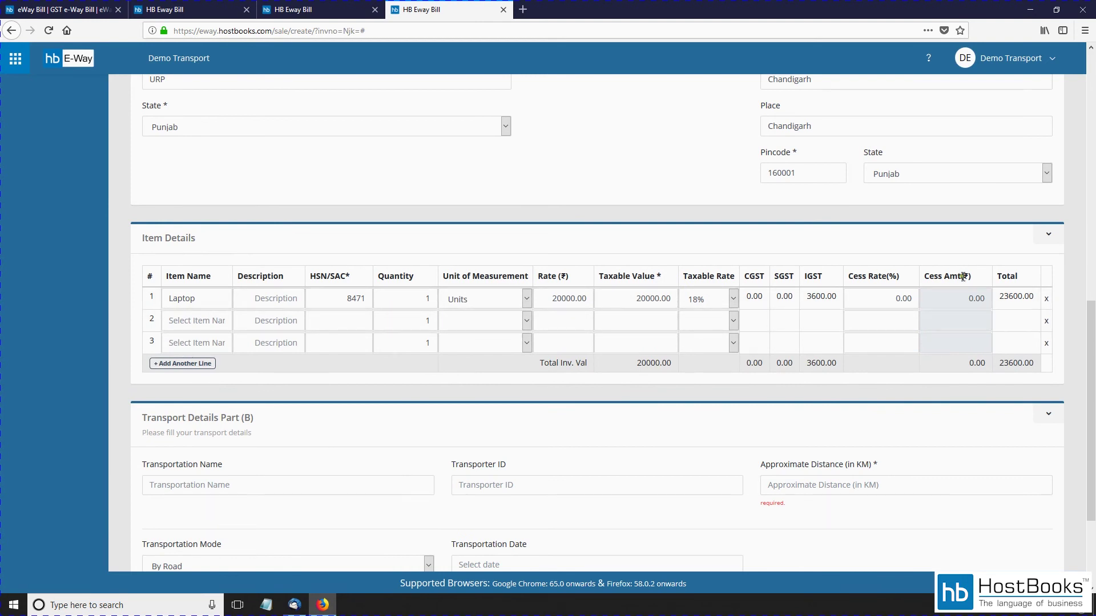
{"action": "left_click", "coordinate": [418, 298]}
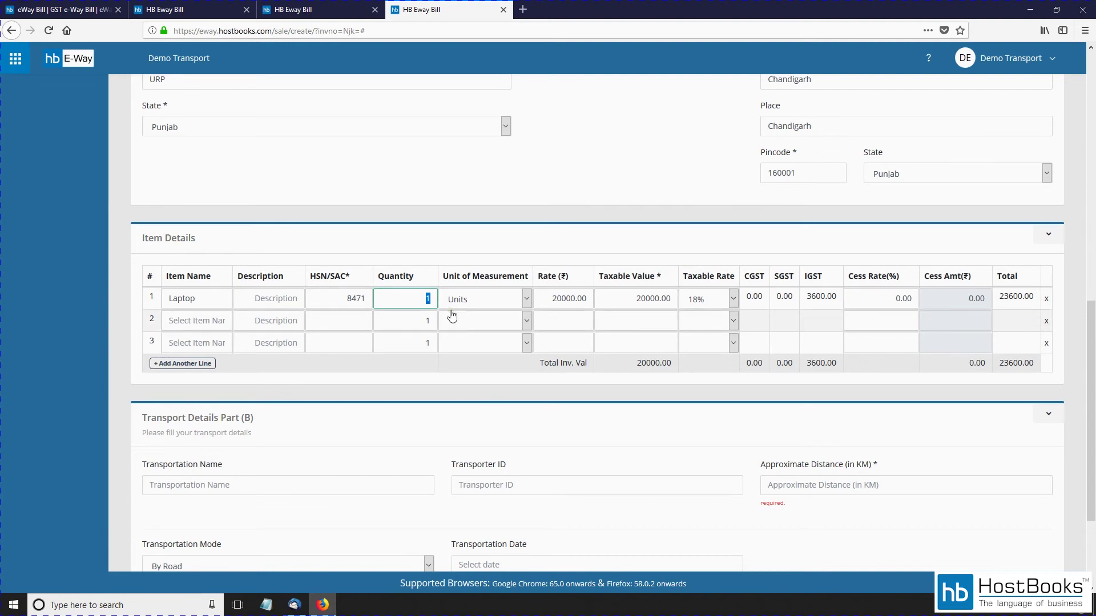
{"action": "type", "text": "5"}
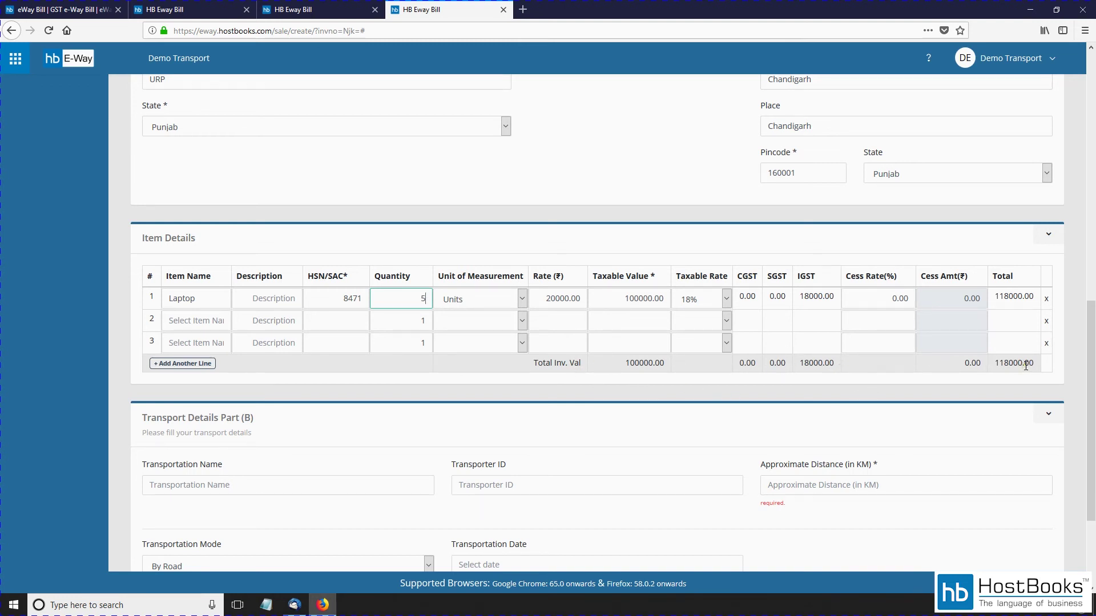
{"action": "scroll", "coordinate": [569, 392], "scroll_direction": "down", "scroll_amount": 3}
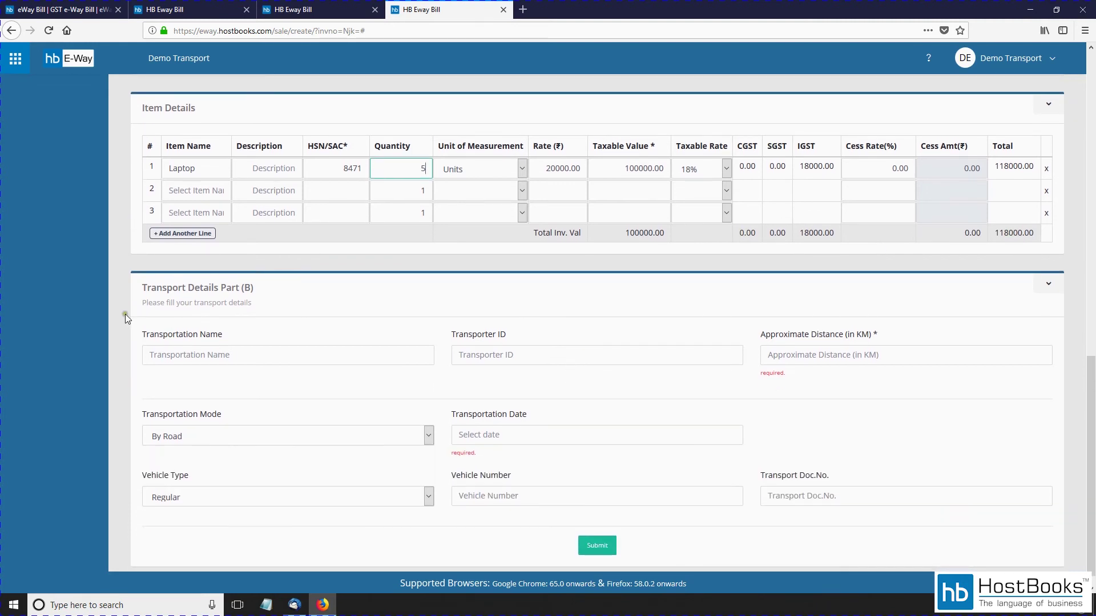
Step: Enter the transporter name and distance 25, keeping By Road as the mode
{"action": "left_click_drag", "start_coordinate": [146, 291], "coordinate": [260, 289]}
{"action": "left_click", "coordinate": [288, 297]}
{"action": "scroll", "coordinate": [408, 317], "scroll_direction": "down", "scroll_amount": 1}
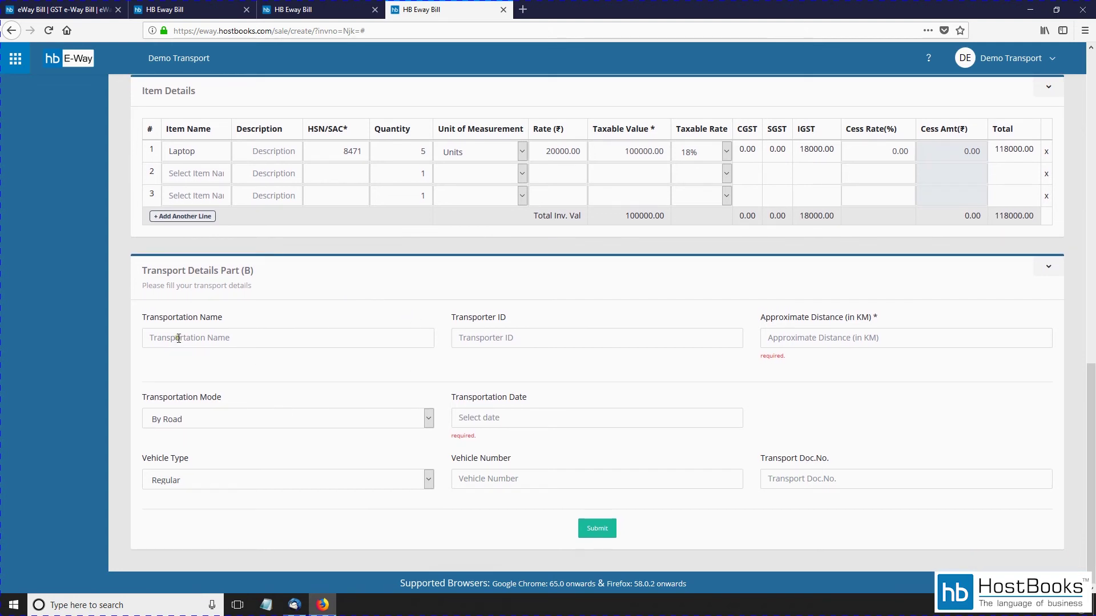
{"action": "left_click", "coordinate": [220, 338]}
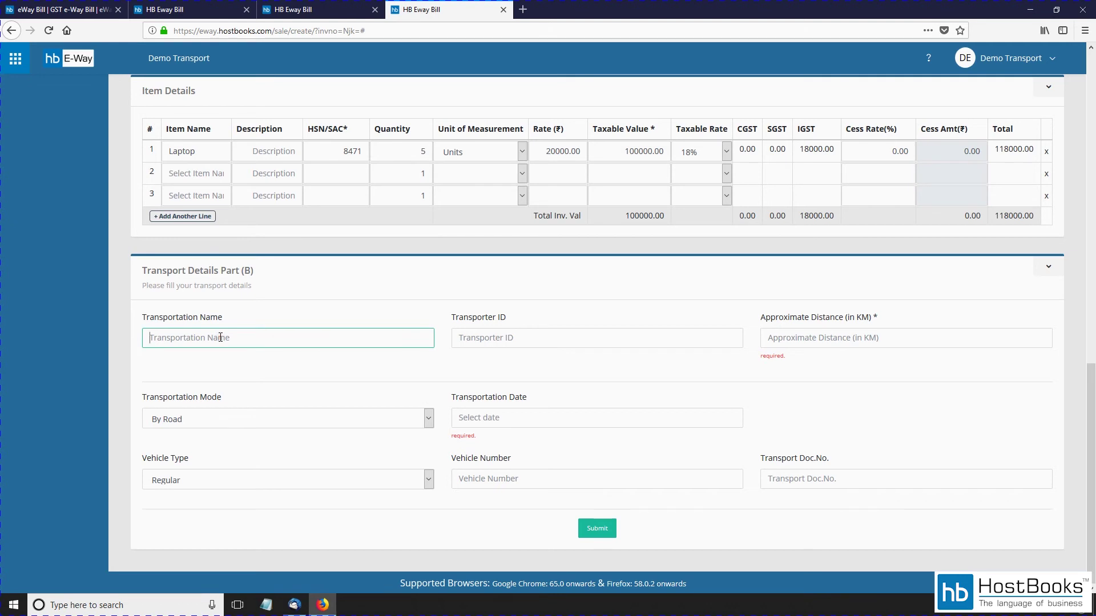
{"action": "type", "text": "Demo Transport"}
{"action": "left_click", "coordinate": [828, 343]}
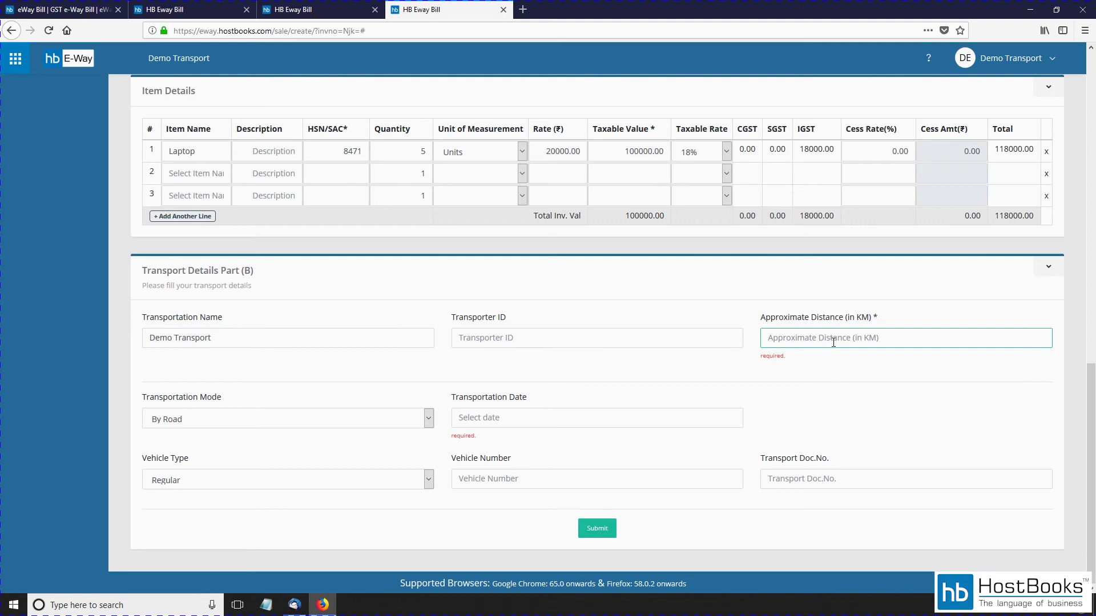
{"action": "type", "text": "250"}
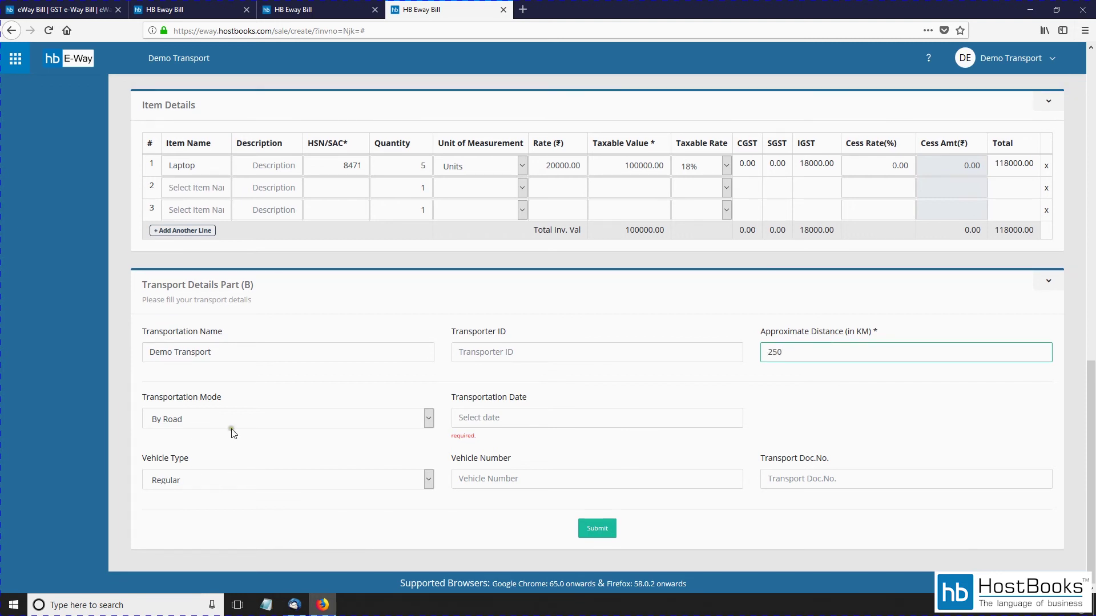
{"action": "left_click", "coordinate": [245, 420]}
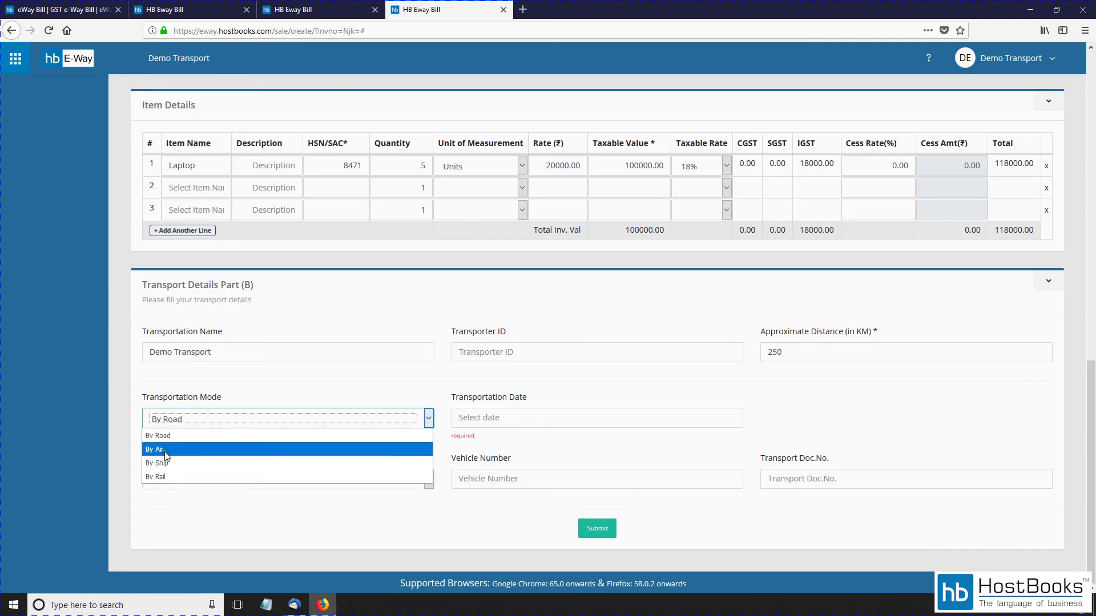
{"action": "left_click", "coordinate": [163, 436]}
Step: Set date 18/05/2018, Regular vehicle EVC1234 and transport doc 12345, then submit the invoice
{"action": "left_click", "coordinate": [524, 417]}
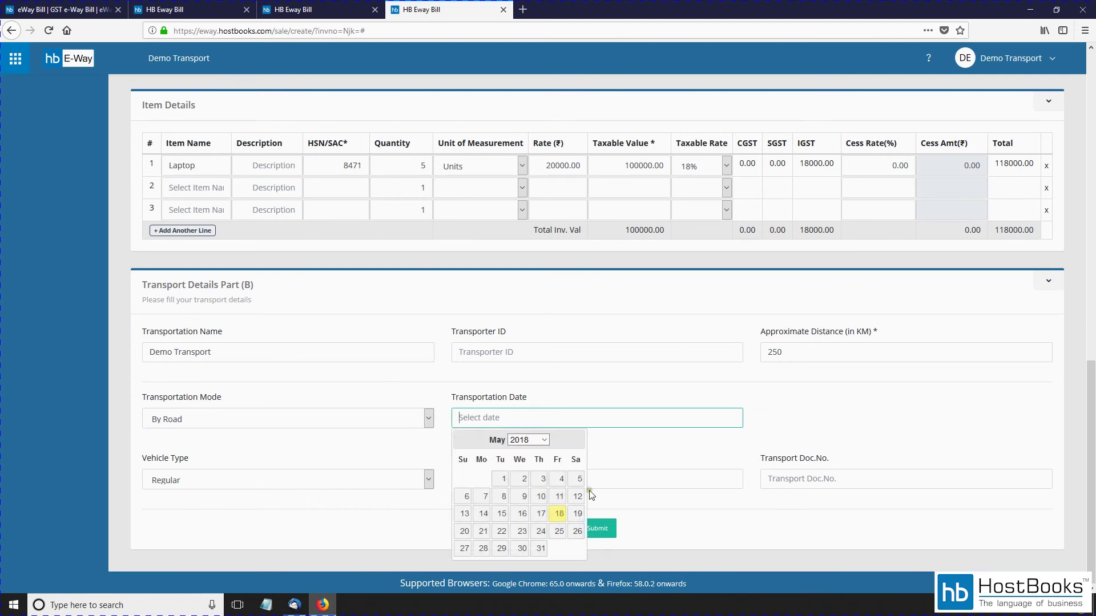
{"action": "left_click", "coordinate": [557, 514]}
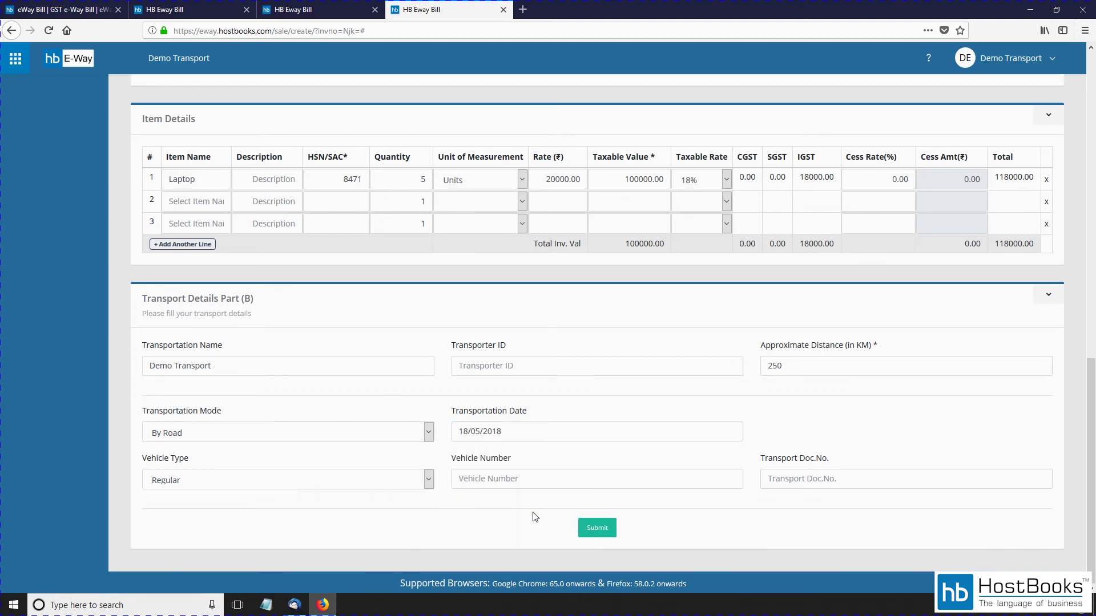
{"action": "left_click", "coordinate": [280, 481]}
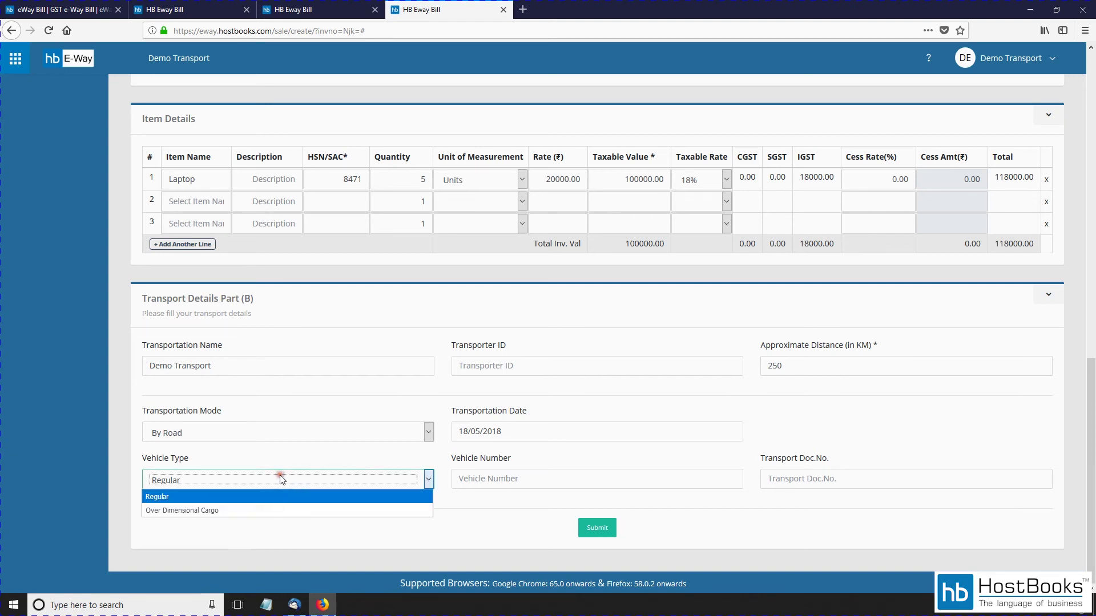
{"action": "left_click", "coordinate": [246, 494]}
{"action": "left_click", "coordinate": [565, 480]}
{"action": "type", "text": "EVC1234"}
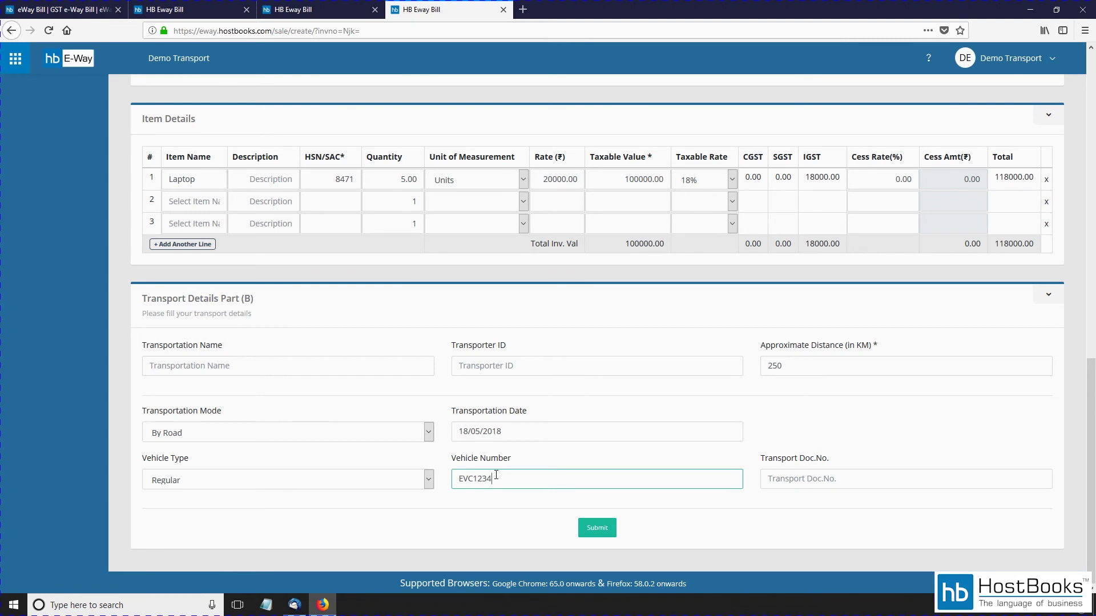
{"action": "left_click", "coordinate": [799, 480]}
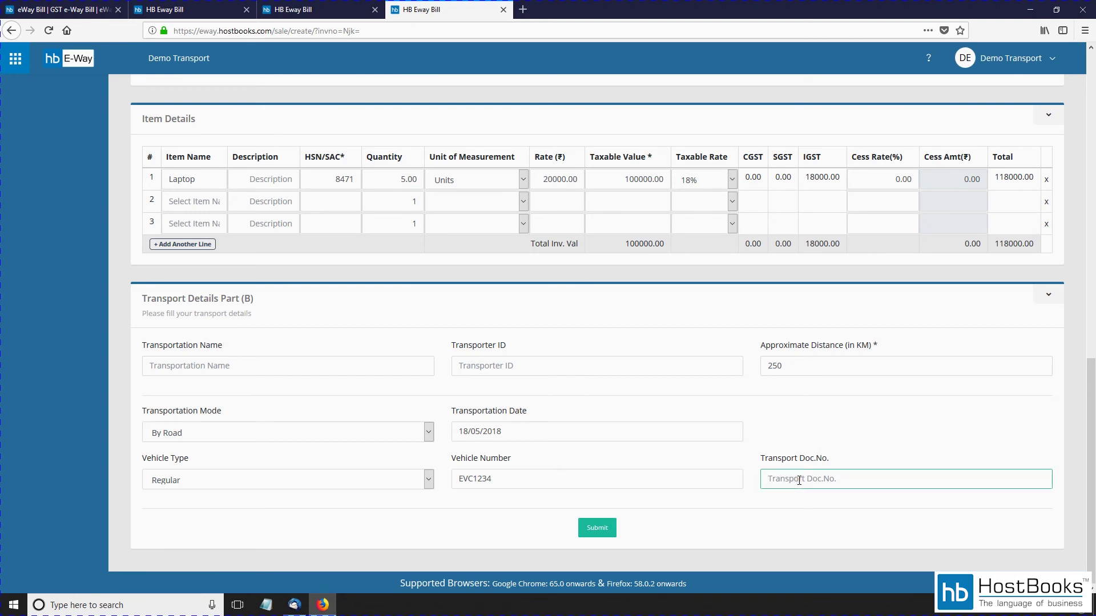
{"action": "type", "text": "12345"}
{"action": "left_click", "coordinate": [604, 530]}
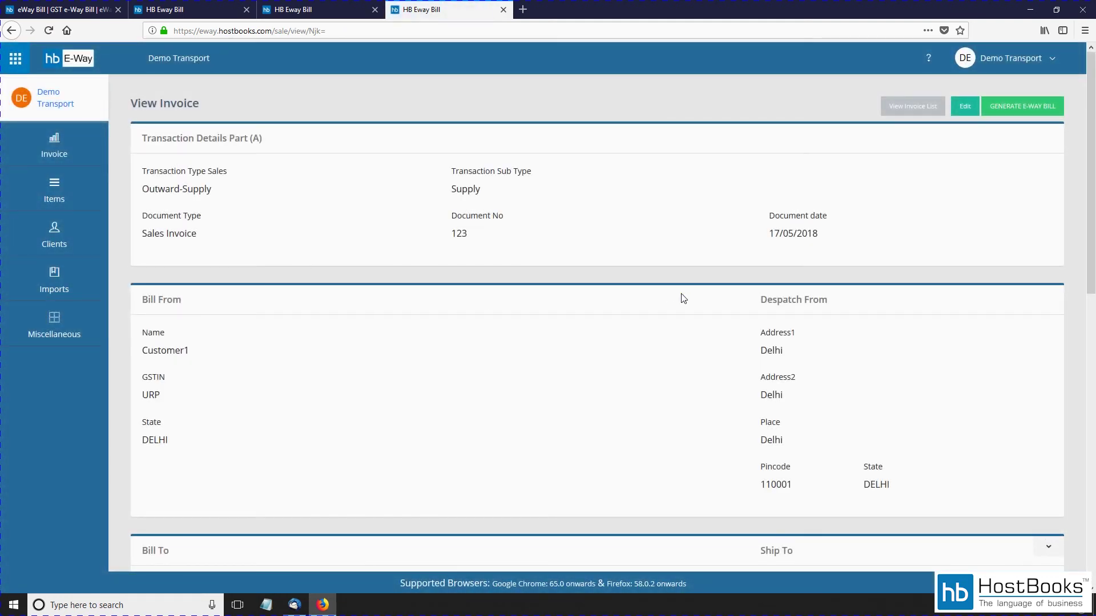
Step: Reopen the saved invoice for editing and submit it again unchanged
{"action": "scroll", "coordinate": [683, 298], "scroll_direction": "down", "scroll_amount": 10}
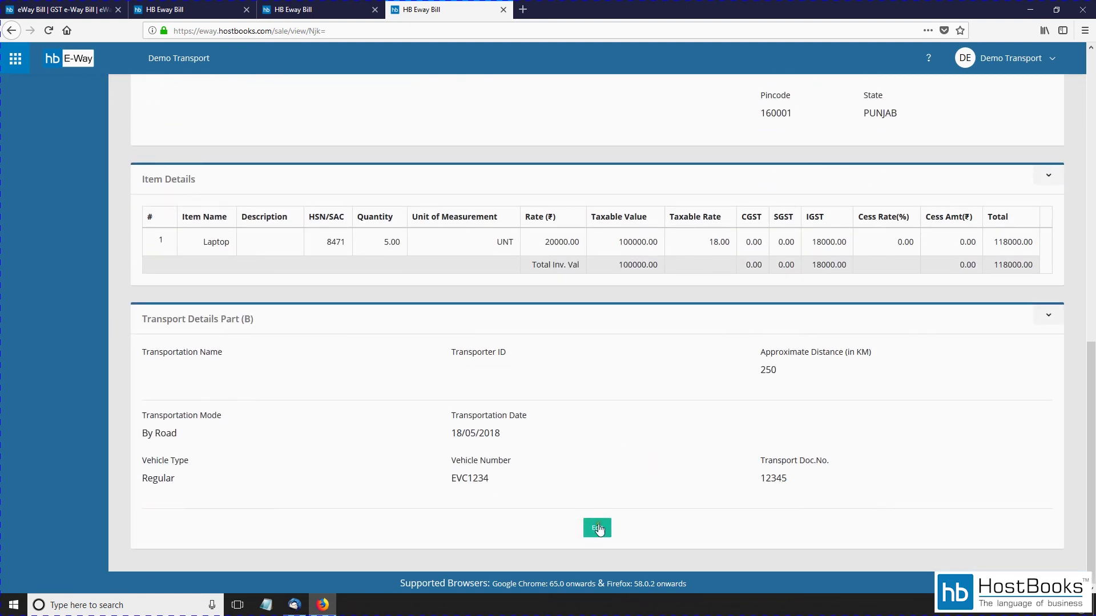
{"action": "left_click", "coordinate": [597, 529]}
{"action": "scroll", "coordinate": [593, 410], "scroll_direction": "down", "scroll_amount": 10}
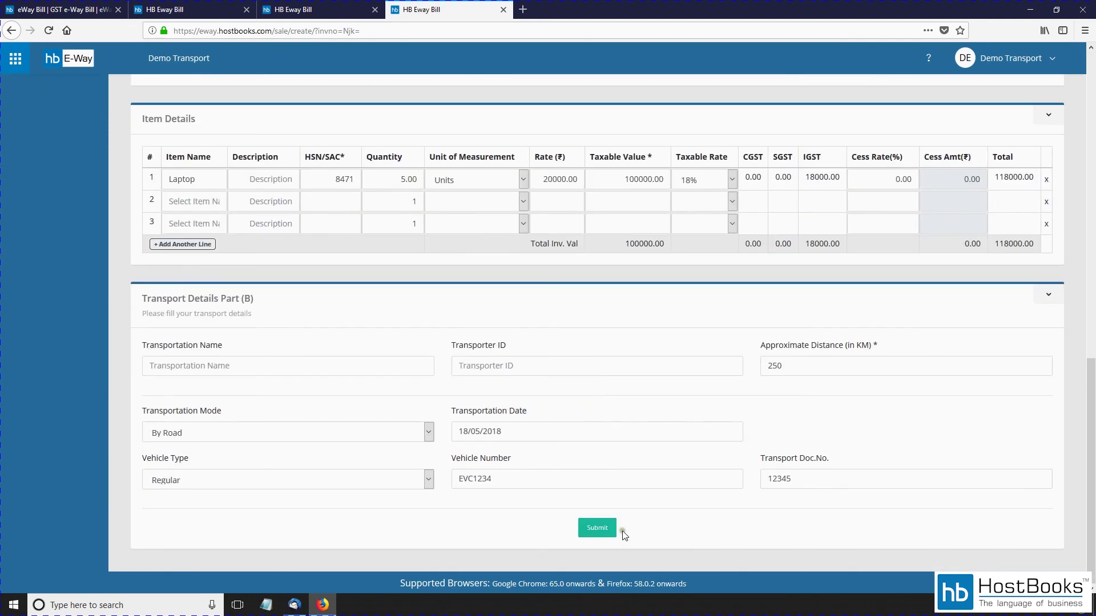
{"action": "left_click", "coordinate": [606, 529]}
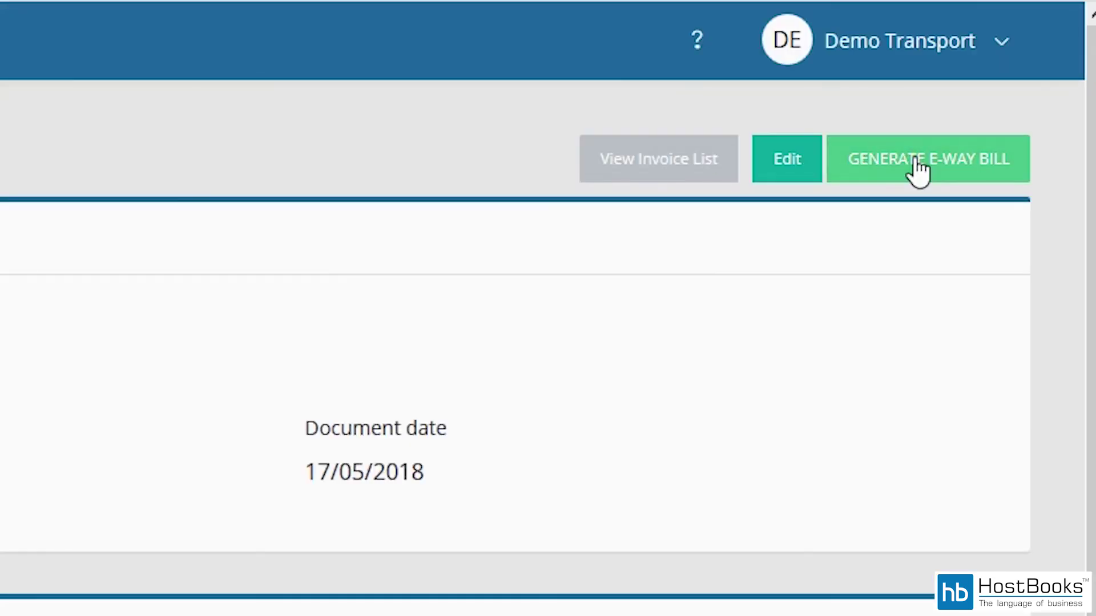
Step: Generate the e-way bill with the portal user name and password, then open the generated bill
{"action": "left_click", "coordinate": [918, 167]}
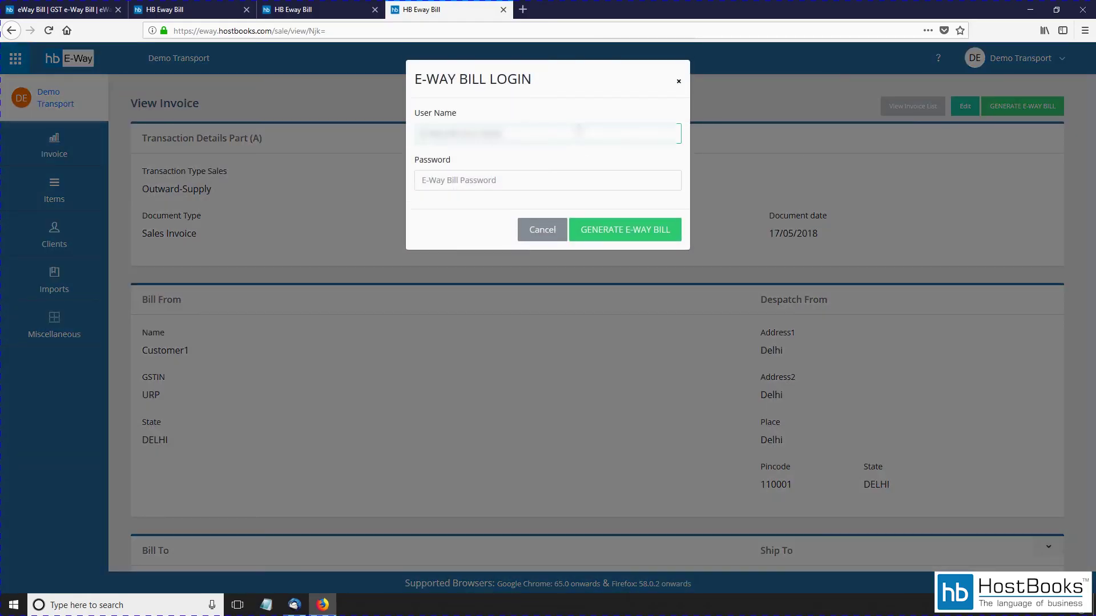
{"action": "type", "text": "demo12345"}
{"action": "key", "text": "Tab"}
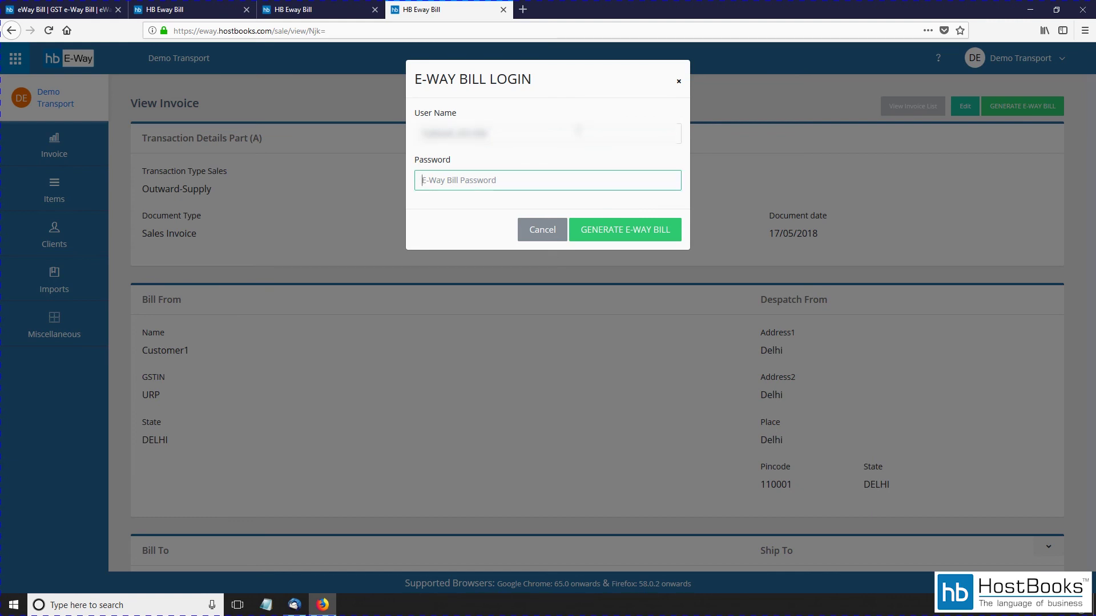
{"action": "type", "text": "•••••••••••••"}
{"action": "left_click", "coordinate": [620, 229]}
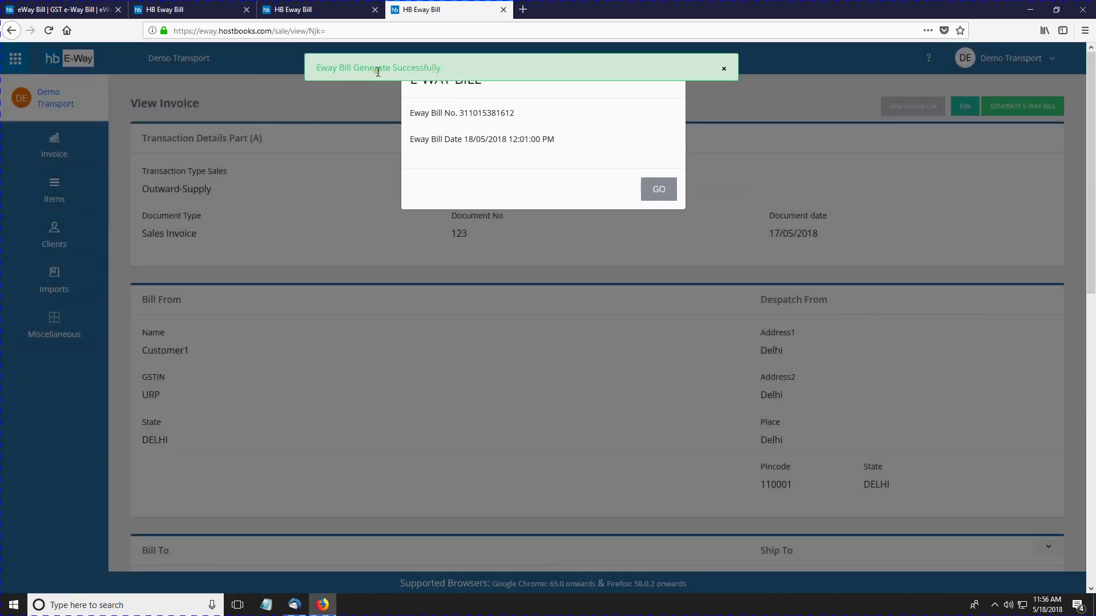
{"action": "left_click", "coordinate": [724, 70]}
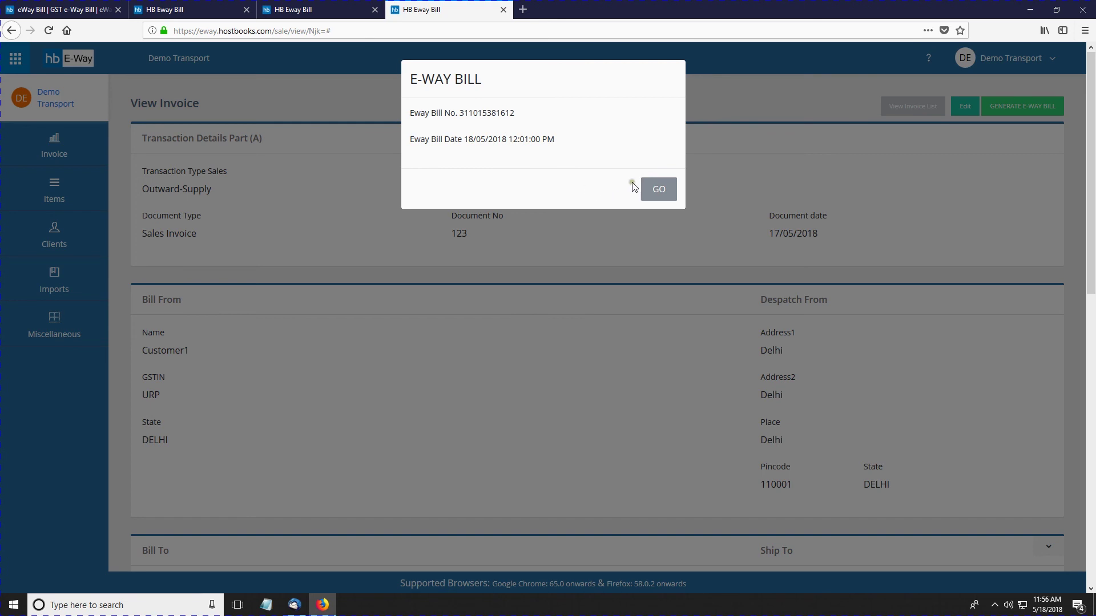
{"action": "left_click", "coordinate": [654, 190]}
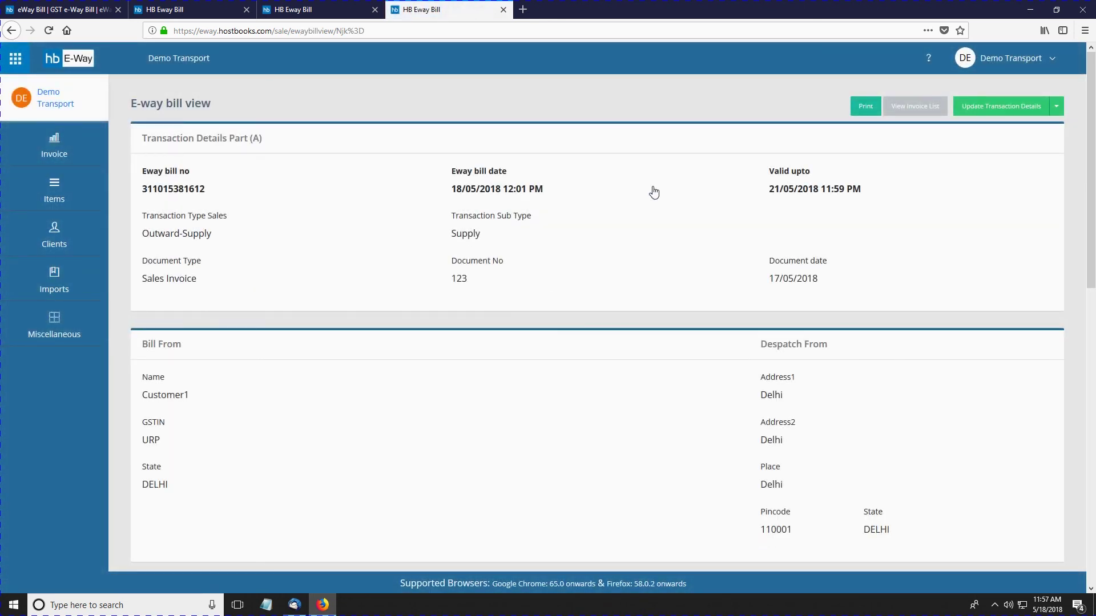
{"action": "scroll", "coordinate": [667, 277], "scroll_direction": "down", "scroll_amount": 2}
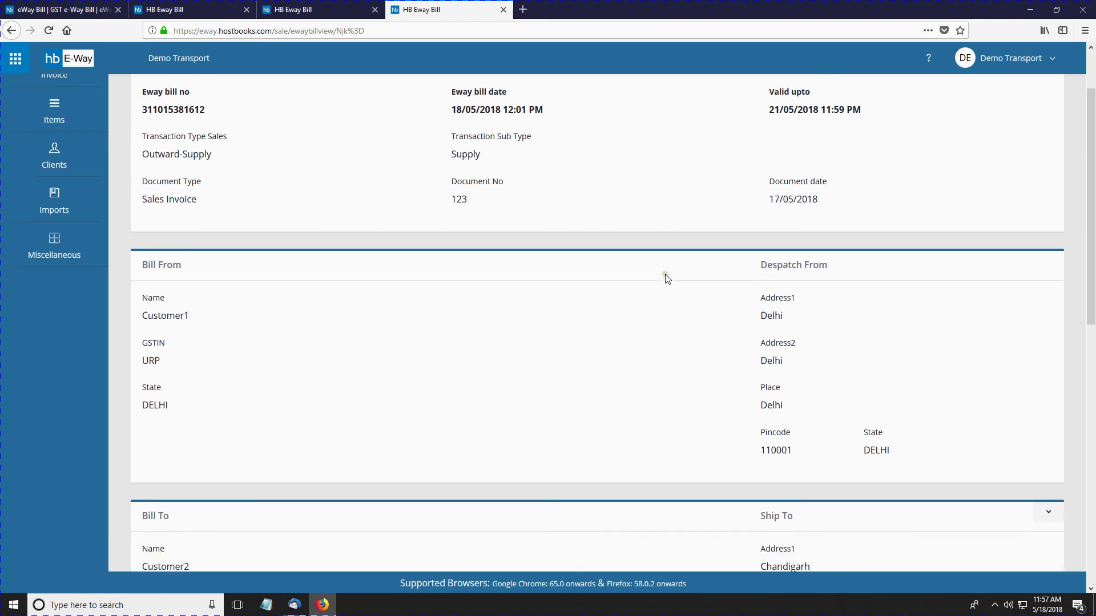
{"action": "scroll", "coordinate": [327, 212], "scroll_direction": "up", "scroll_amount": 3}
{"action": "left_click_drag", "start_coordinate": [230, 196], "coordinate": [133, 173]}
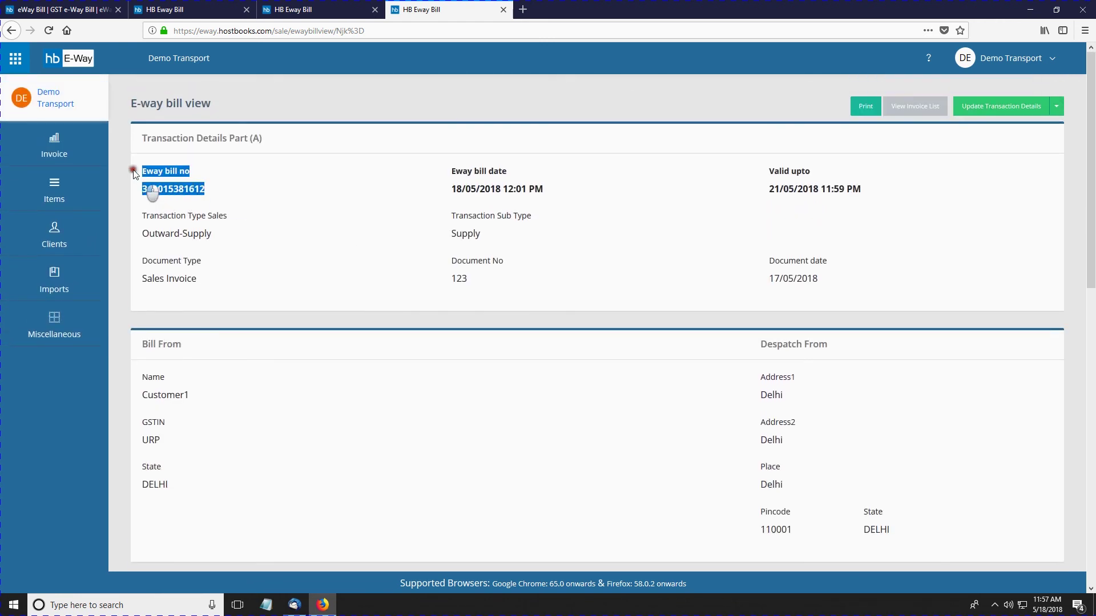
{"action": "left_click", "coordinate": [339, 257]}
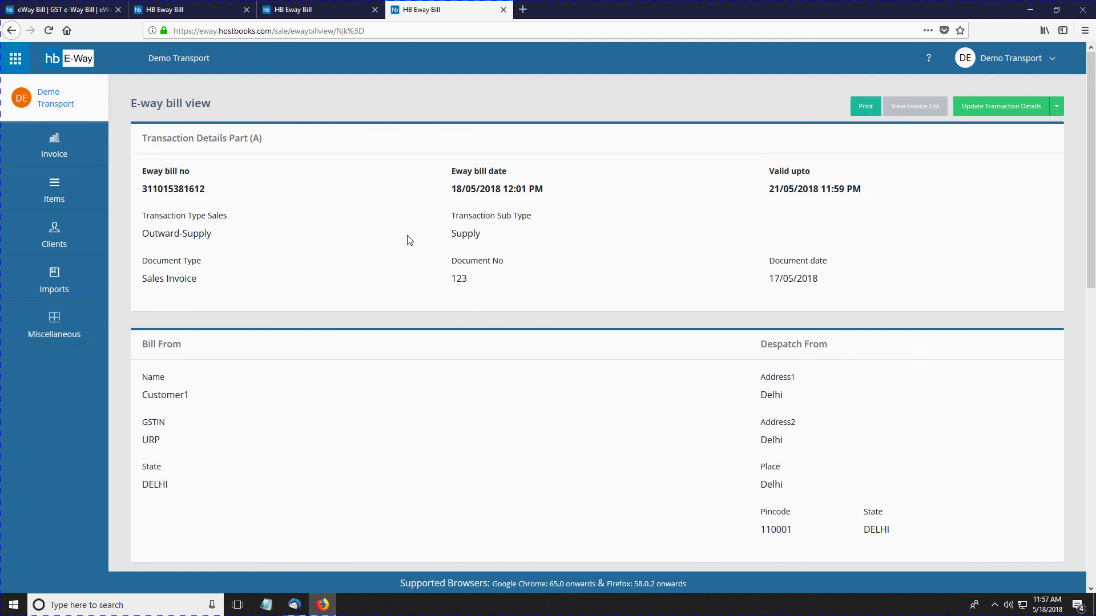
{"action": "scroll", "coordinate": [564, 258], "scroll_direction": "down", "scroll_amount": 9}
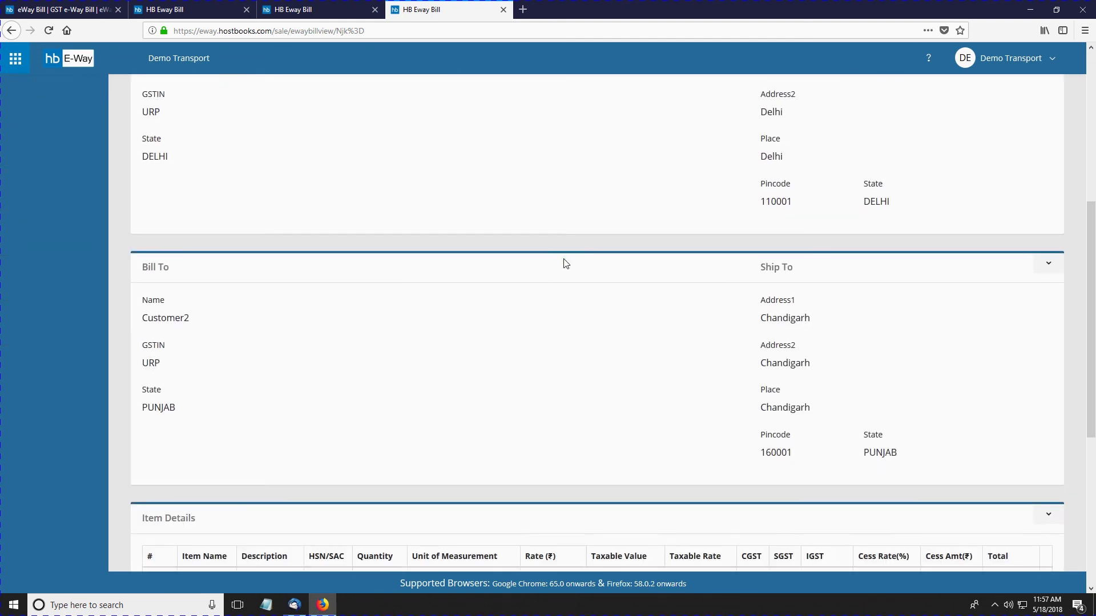
{"action": "scroll", "coordinate": [805, 426], "scroll_direction": "down", "scroll_amount": 2}
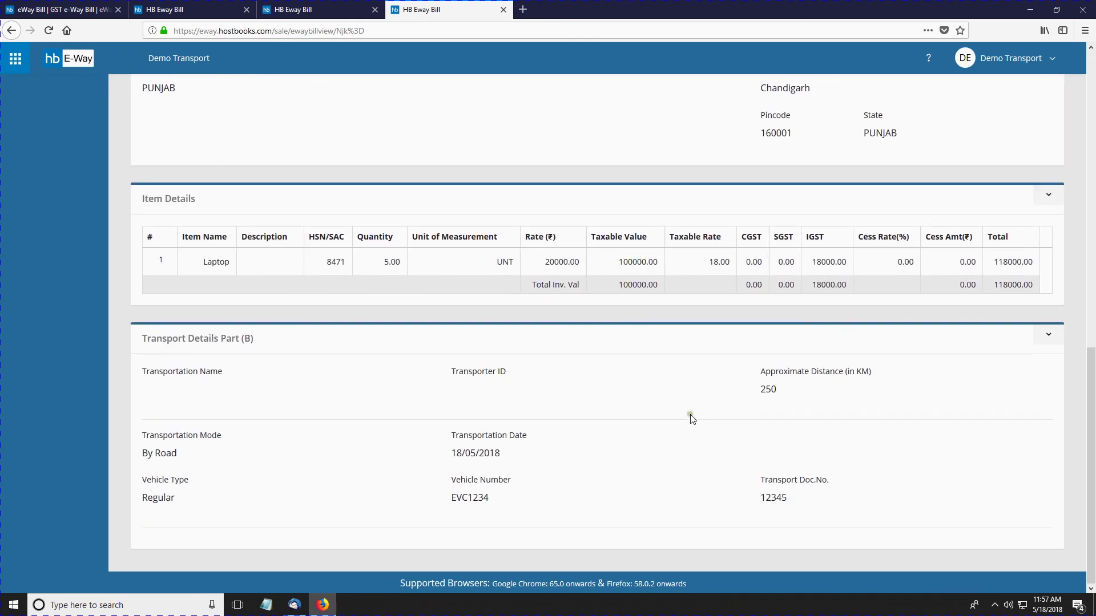
{"action": "scroll", "coordinate": [656, 474], "scroll_direction": "up", "scroll_amount": 11}
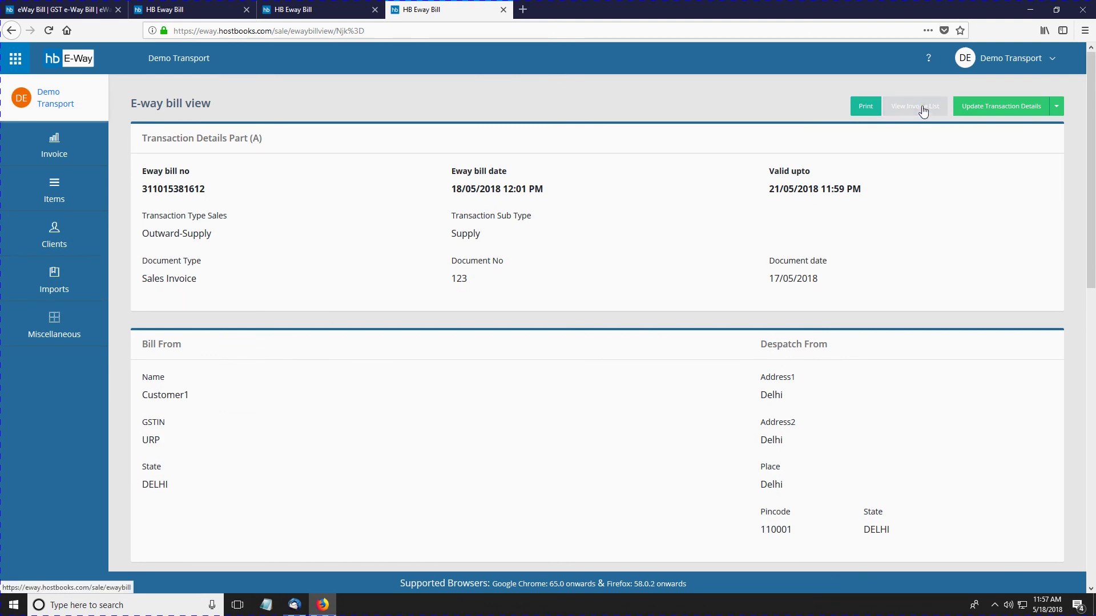
Step: Open the e-Way Bill print view and switch to its detailed Government of India layout
{"action": "left_click", "coordinate": [859, 114]}
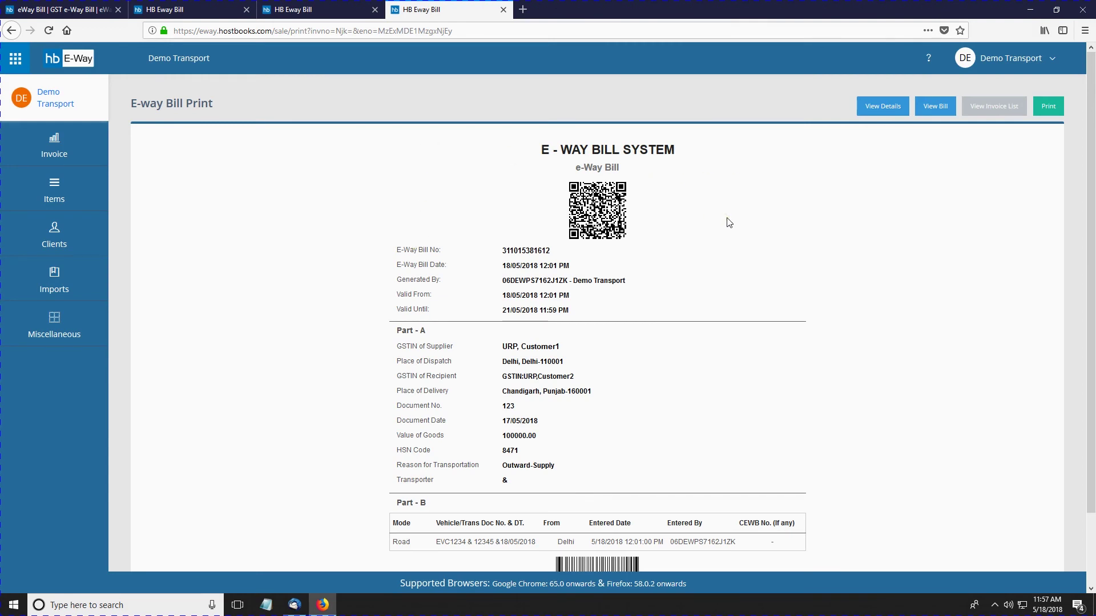
{"action": "scroll", "coordinate": [727, 221], "scroll_direction": "down", "scroll_amount": 4}
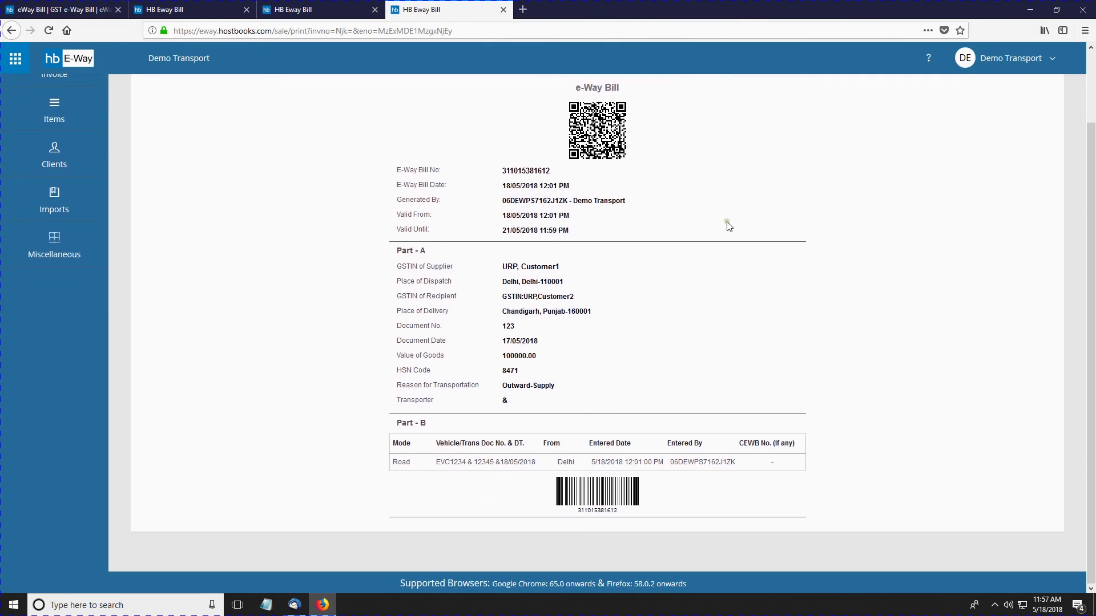
{"action": "scroll", "coordinate": [730, 227], "scroll_direction": "up", "scroll_amount": 4}
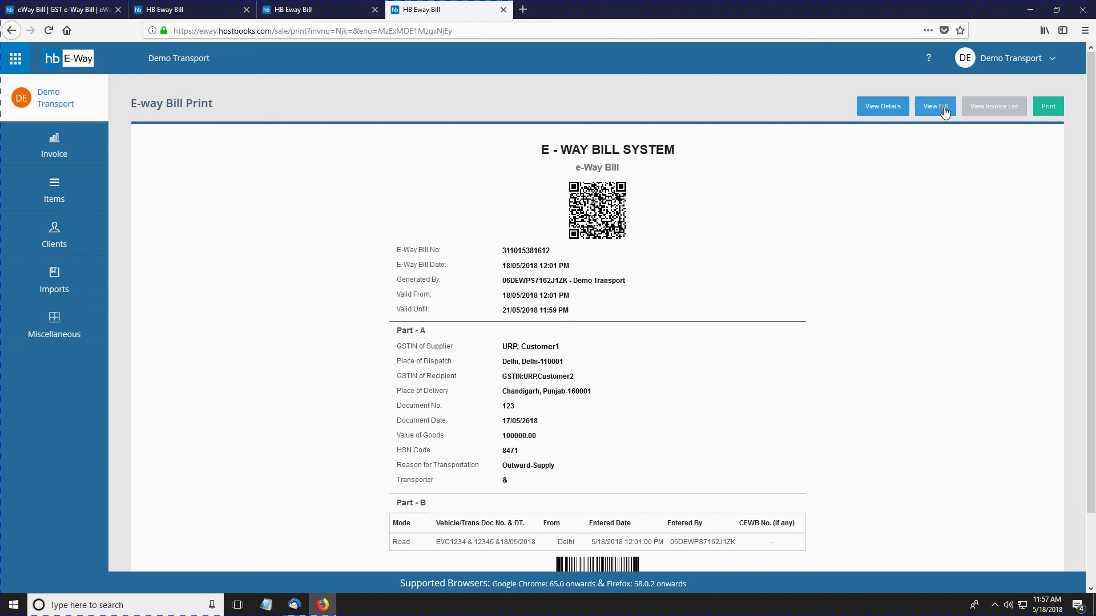
{"action": "left_click", "coordinate": [870, 108]}
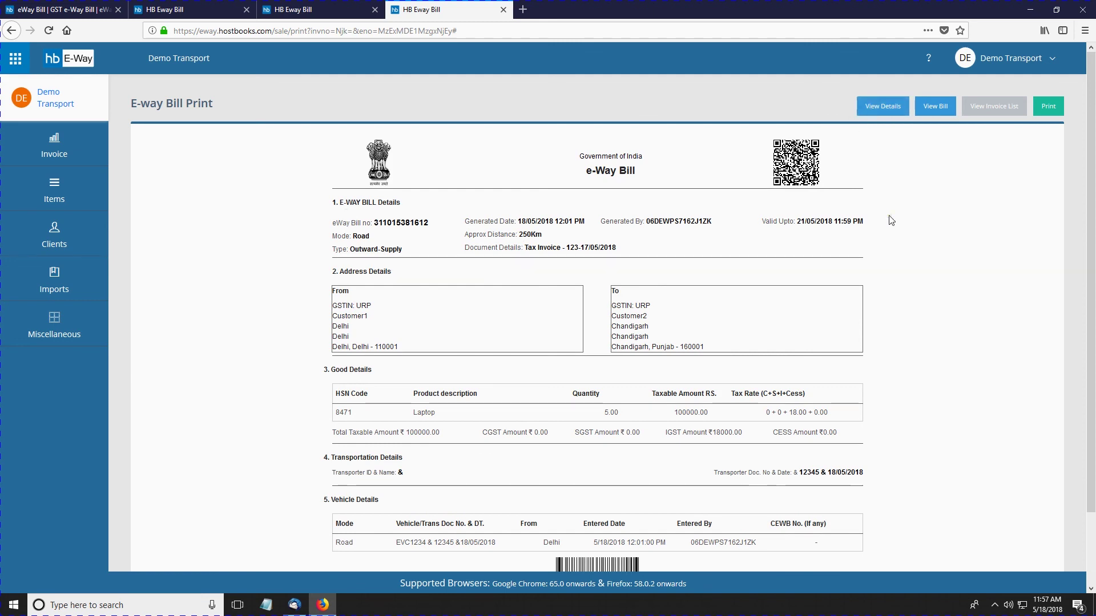
{"action": "scroll", "coordinate": [891, 220], "scroll_direction": "down", "scroll_amount": 2}
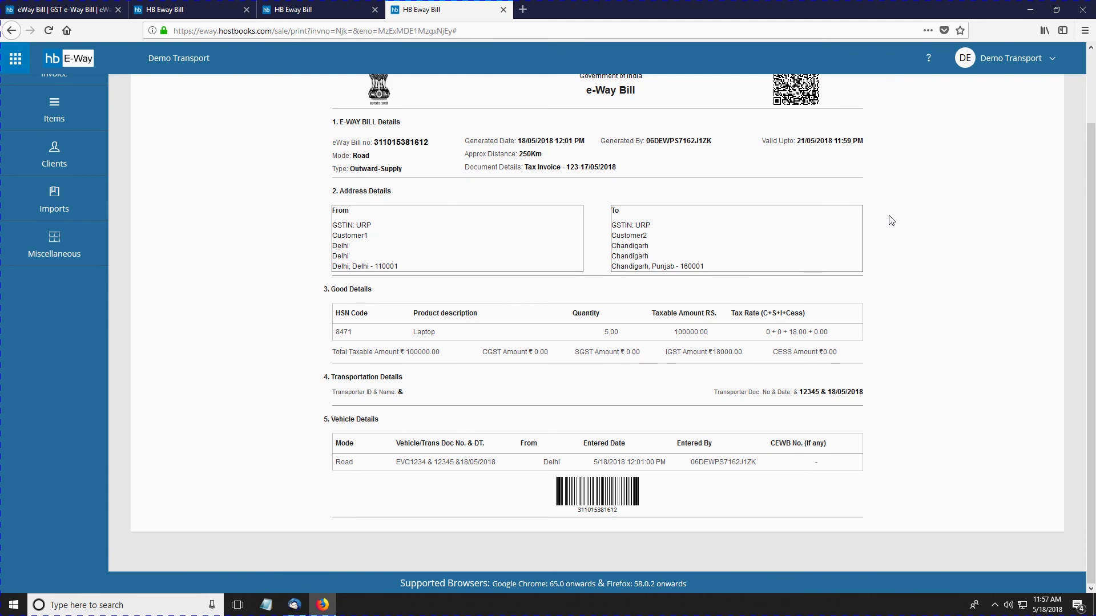
{"action": "scroll", "coordinate": [892, 220], "scroll_direction": "up", "scroll_amount": 2}
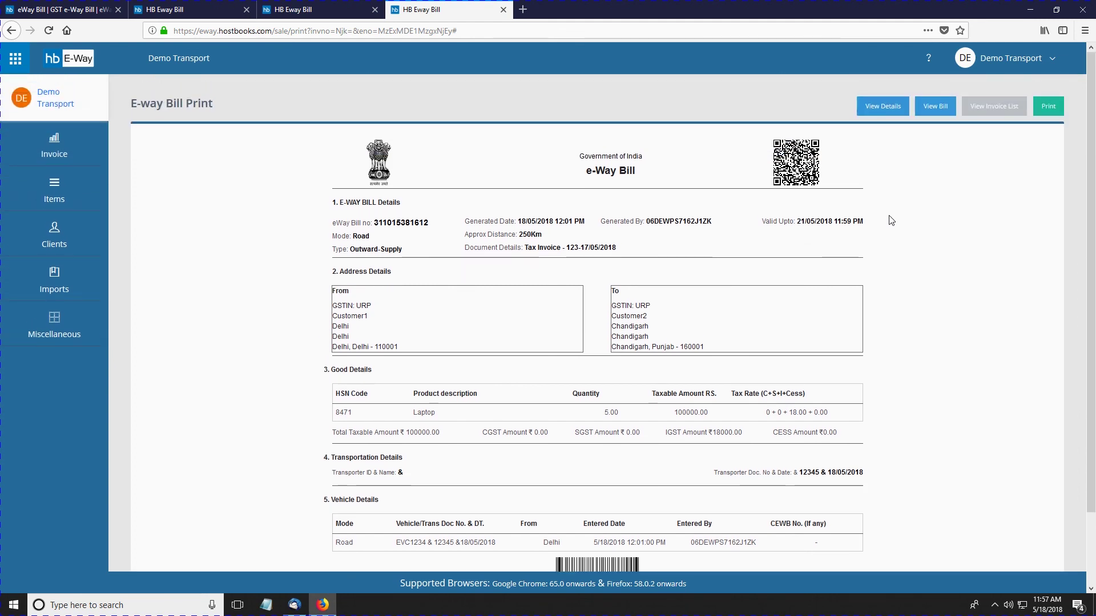